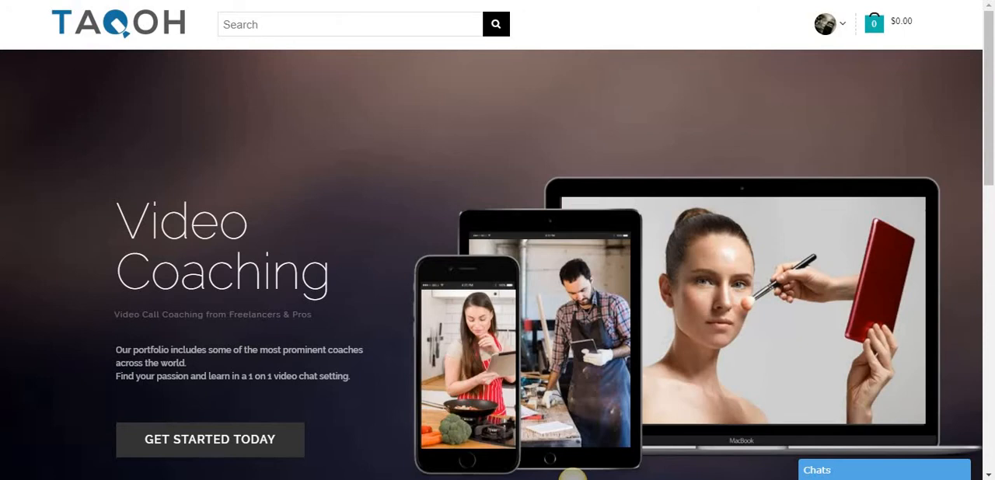
- Open the shop's coaching lessons from the account and start a new booking product
left_click(827, 24)
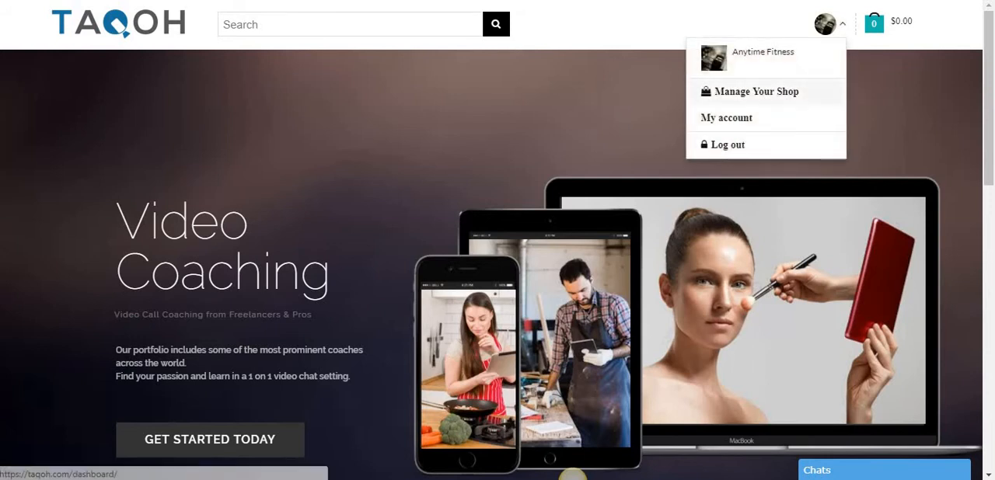
left_click(755, 92)
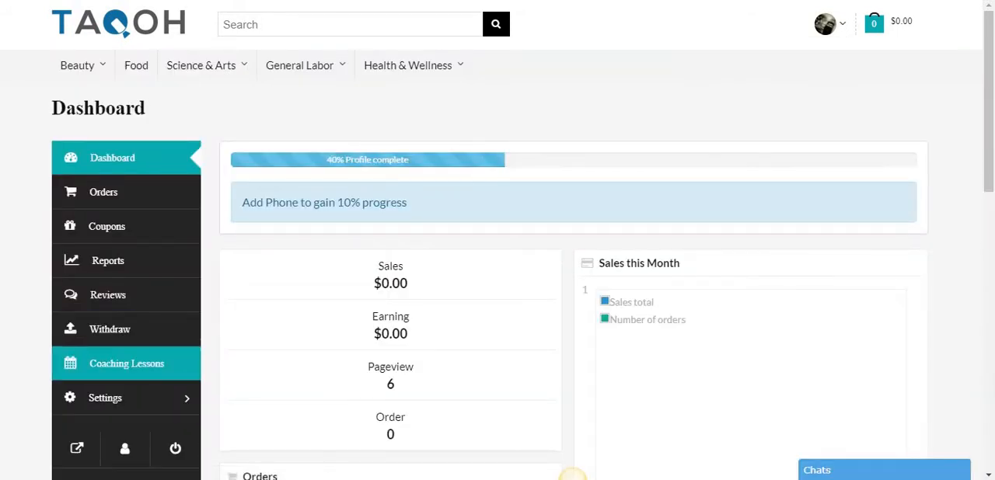
left_click(127, 363)
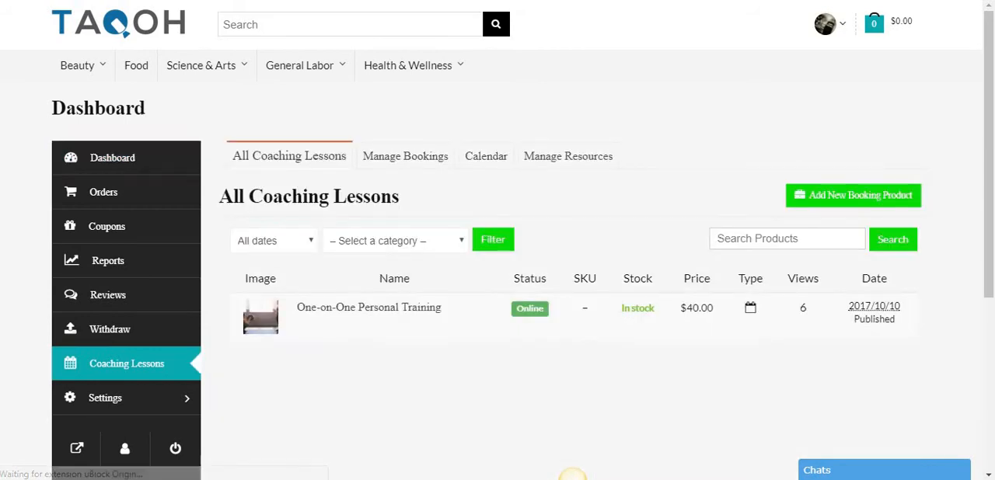
left_click(854, 195)
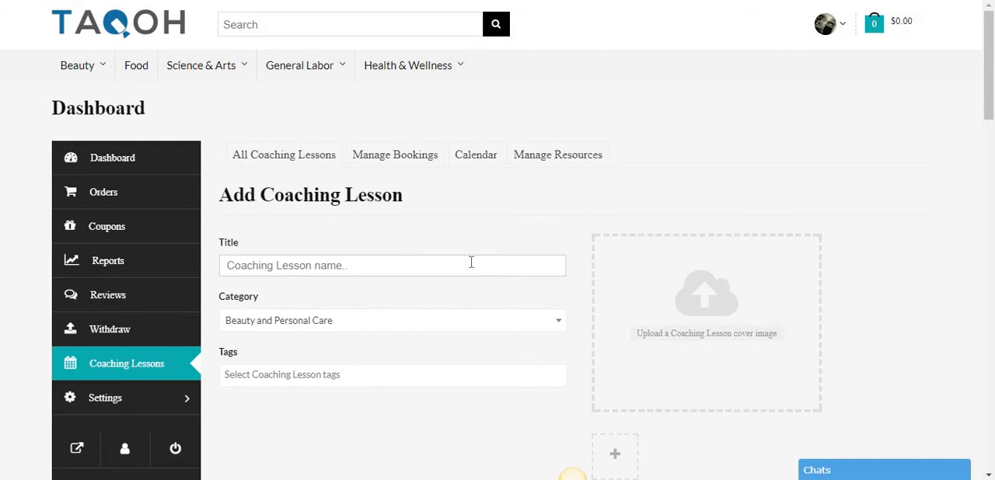
- Title the new coaching lesson "Yoga For Beginners"
left_click(440, 267)
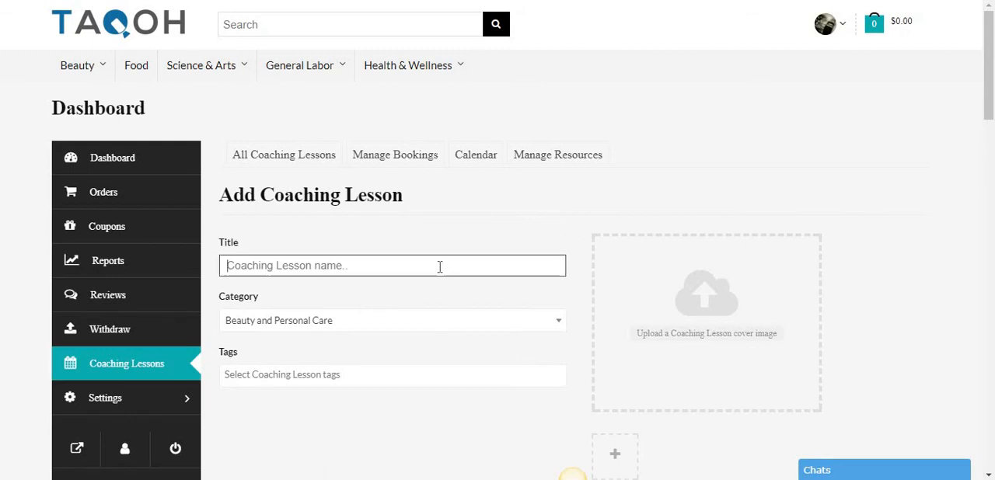
type("Yoga ")
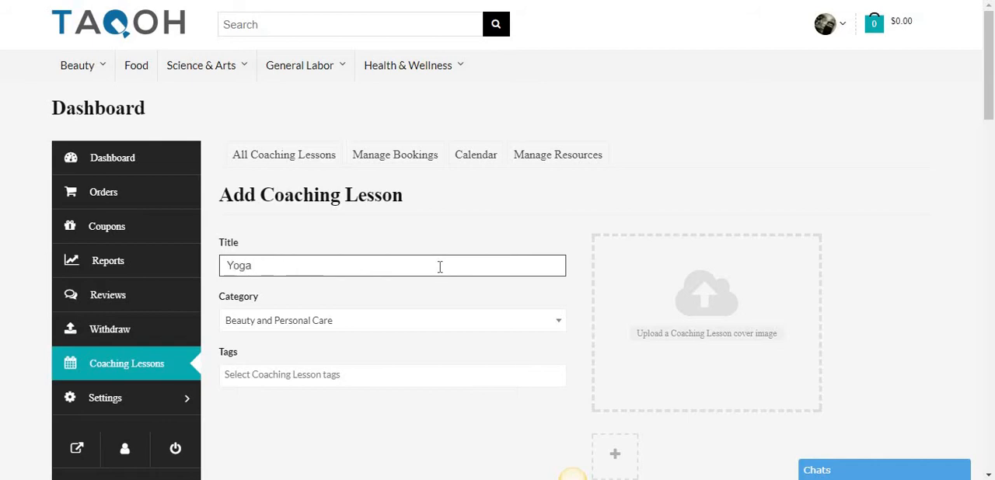
type("For Beginners")
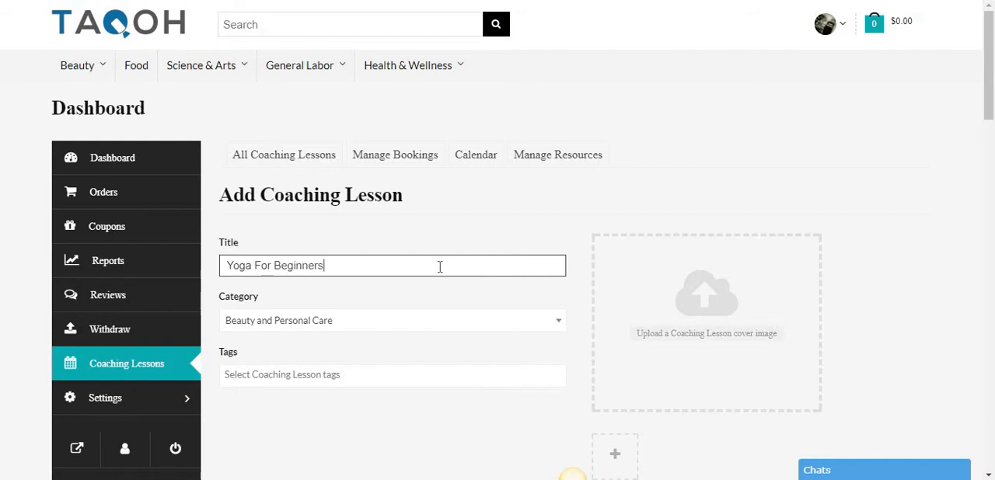
- Set the lesson's category to Yoga, listed under Health & Wellness > Fitness
left_click(344, 321)
scroll(351, 246, "down", 5)
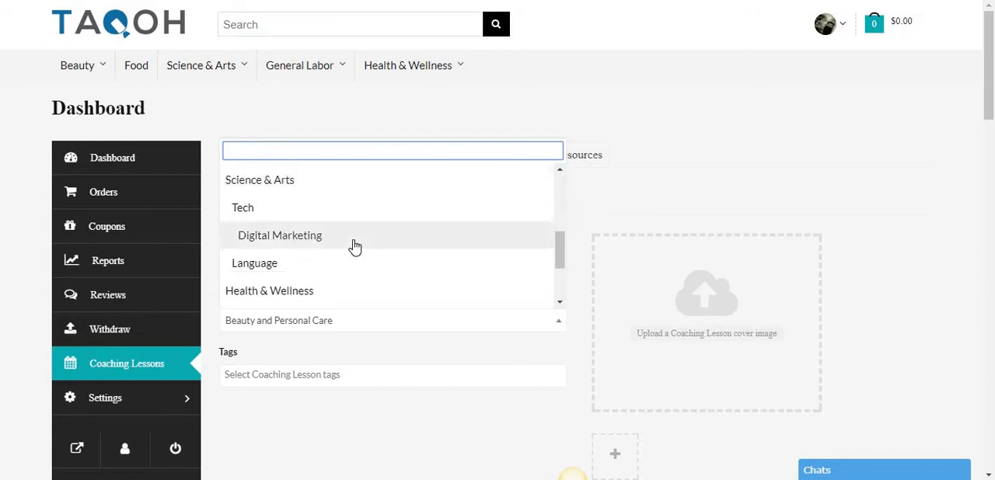
scroll(334, 241, "down", 1)
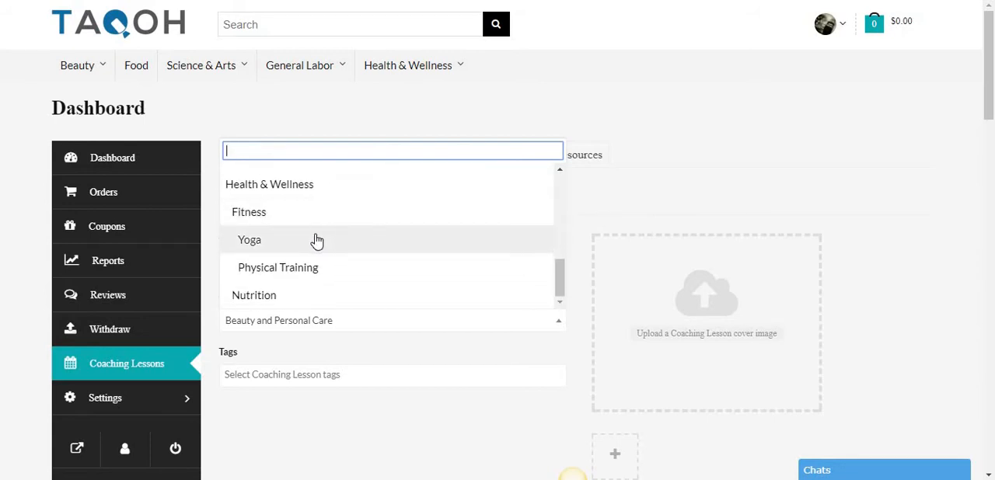
left_click(317, 240)
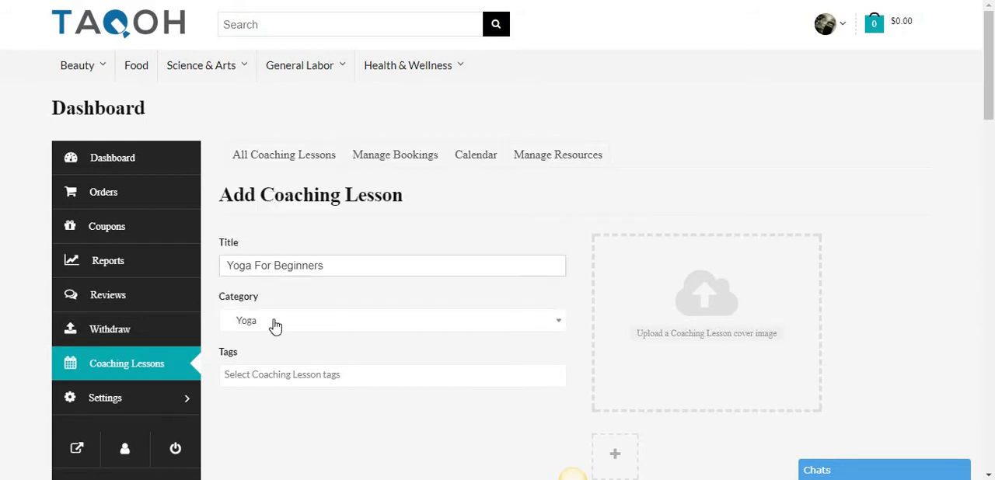
- Add the tags yoga and fitness to the coaching lesson
left_click(303, 375)
type("Yoga")
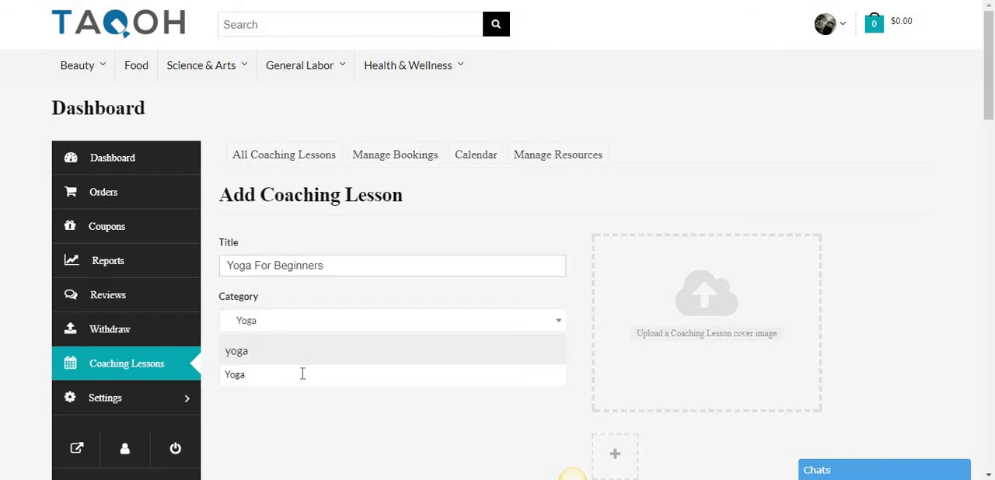
key("Return")
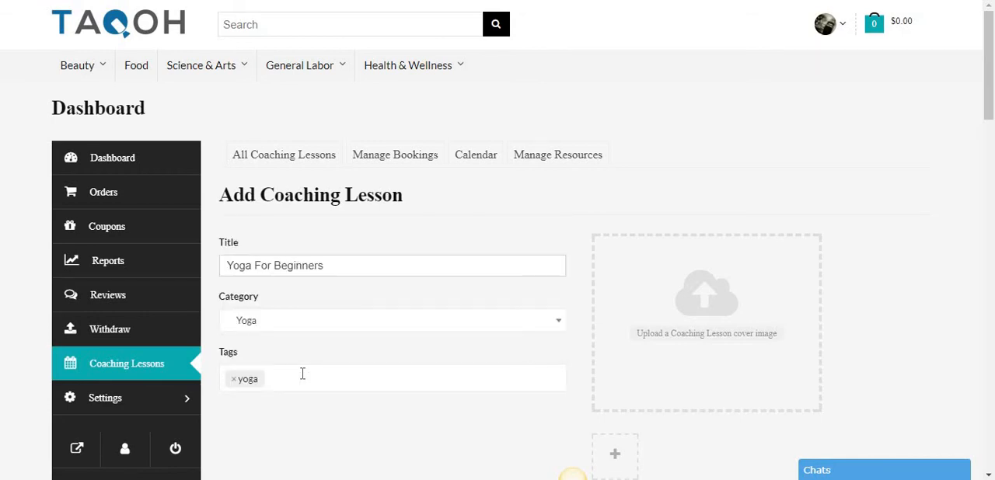
type("Fitness")
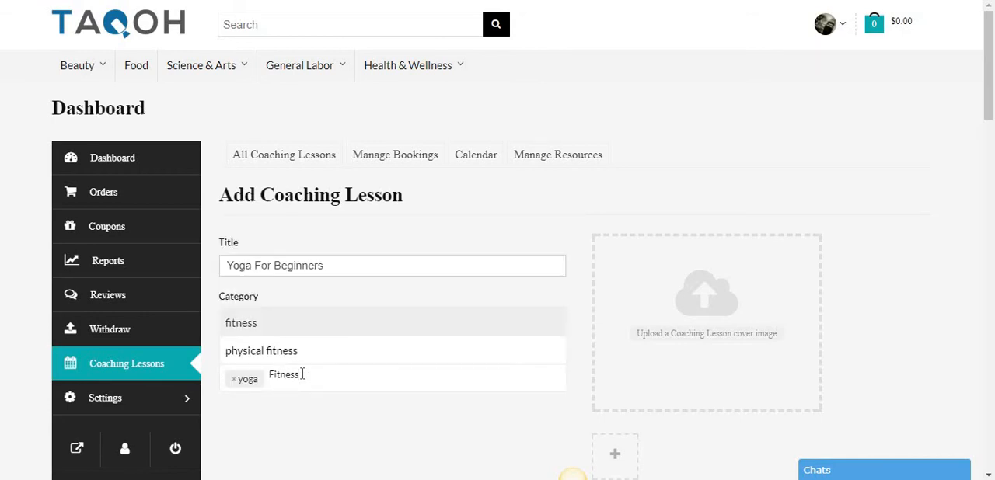
key("Return")
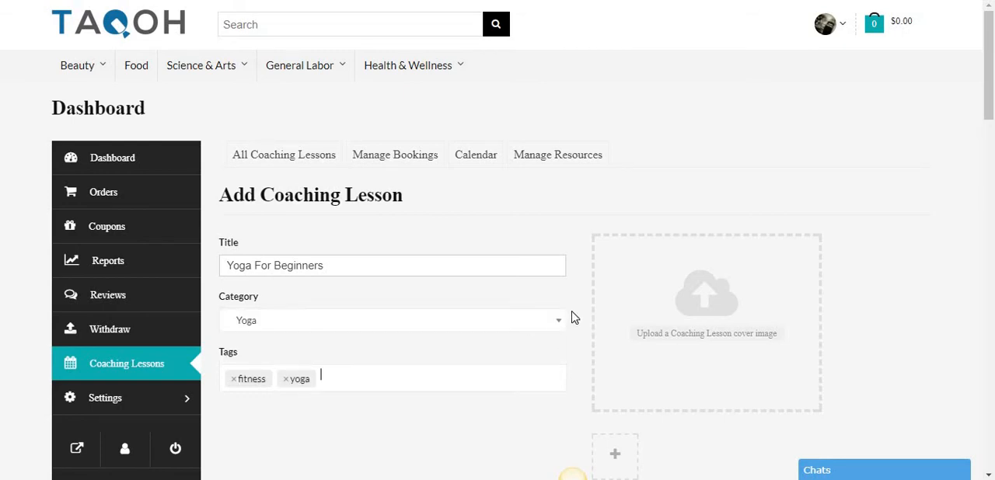
- Set the existing media library image yoga-pic1-2.jpg as the coaching lesson's cover image
scroll(571, 317, "down", 1)
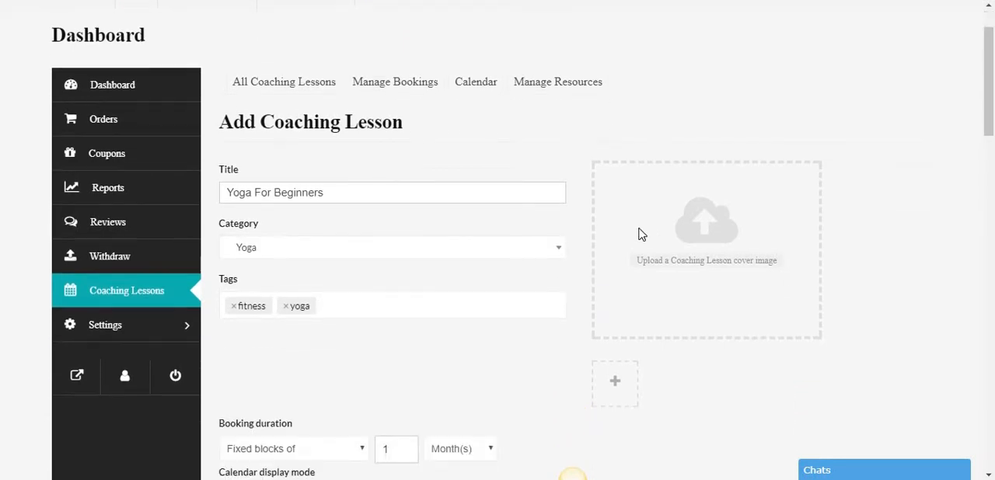
left_click(696, 264)
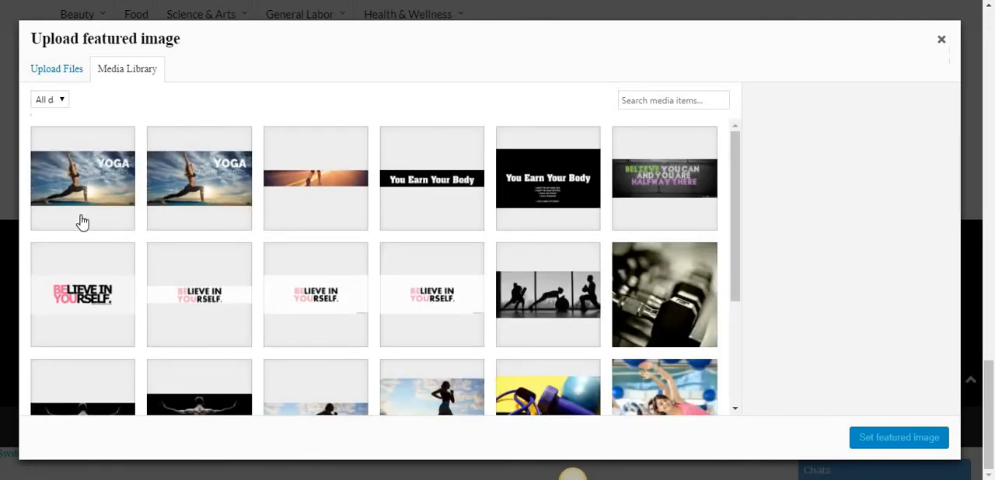
left_click(61, 76)
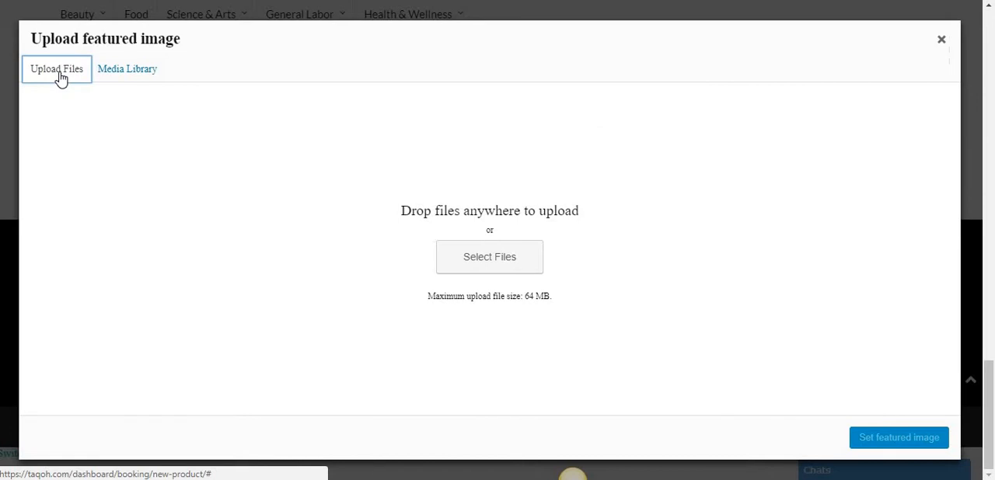
left_click(129, 75)
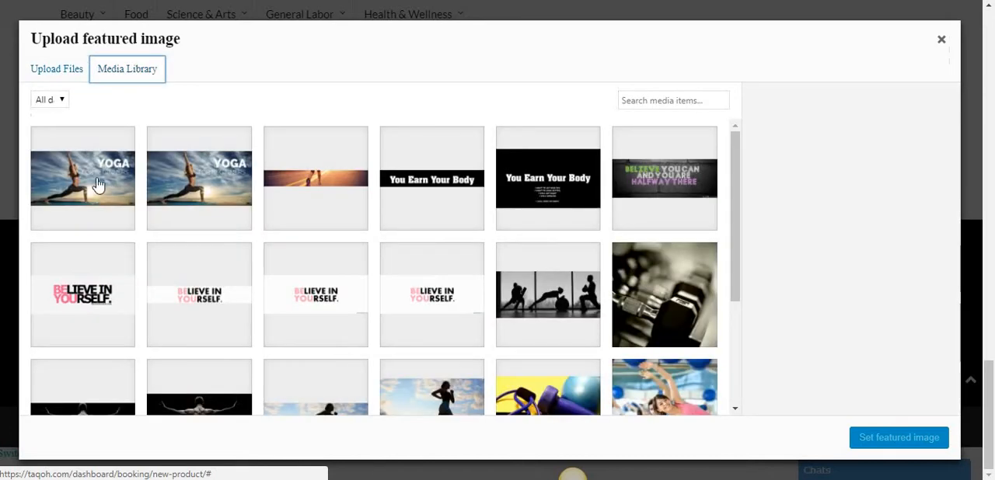
left_click(105, 190)
left_click(900, 440)
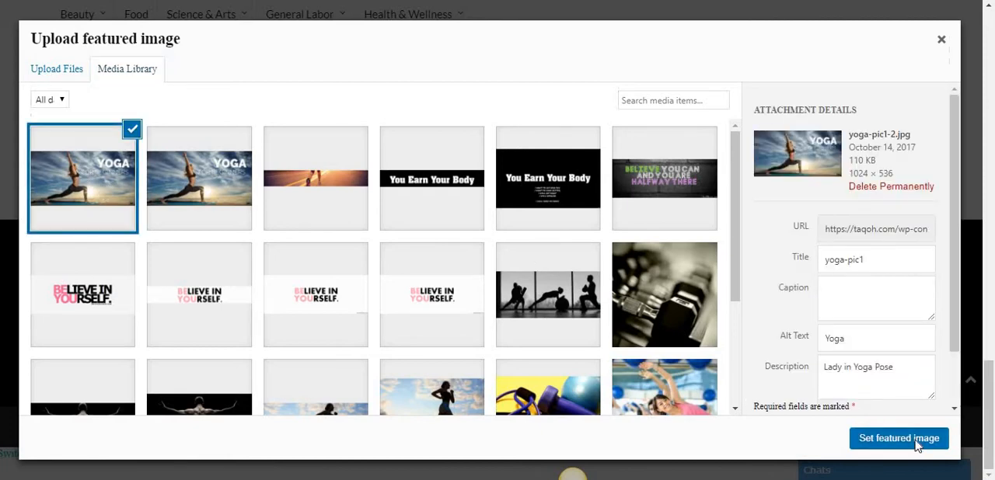
mouse_move(735, 247)
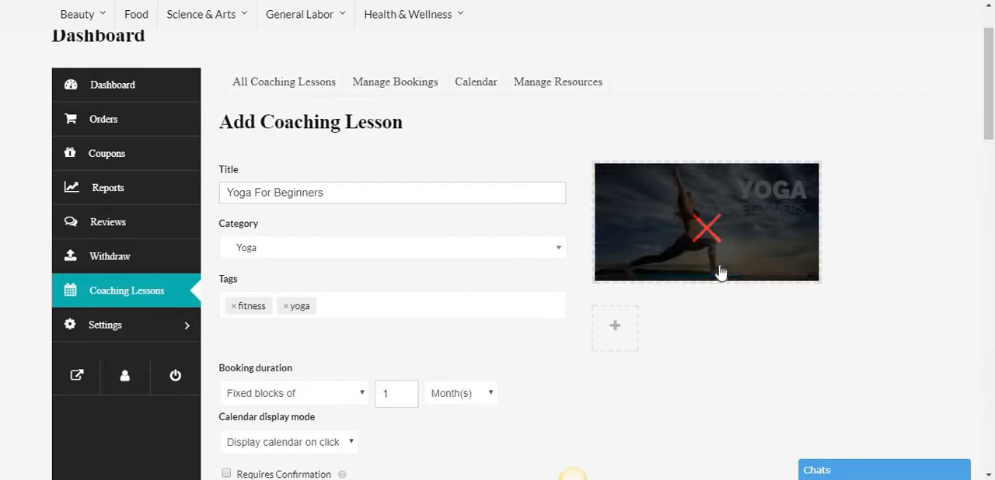
- Set the booking duration unit to hours and the calendar display mode to "Calendar always visible"
scroll(719, 271, "down", 2)
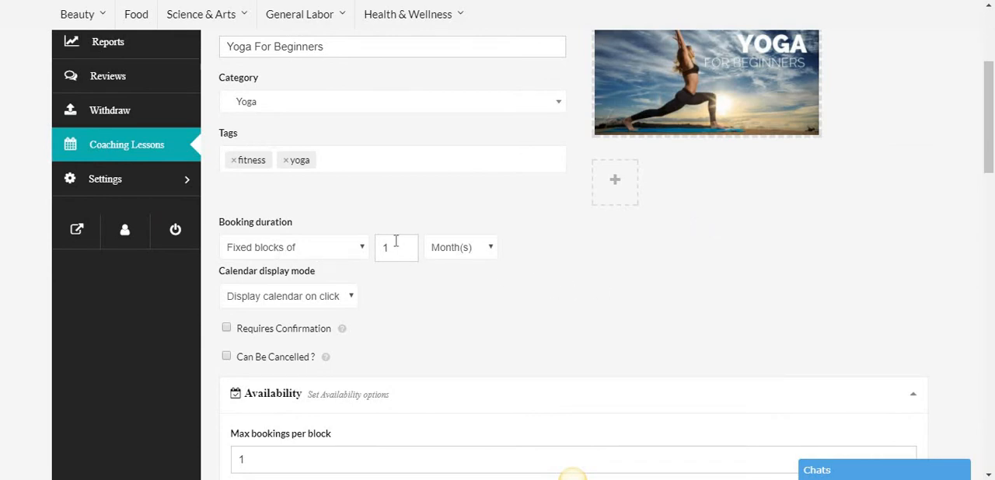
left_click(454, 251)
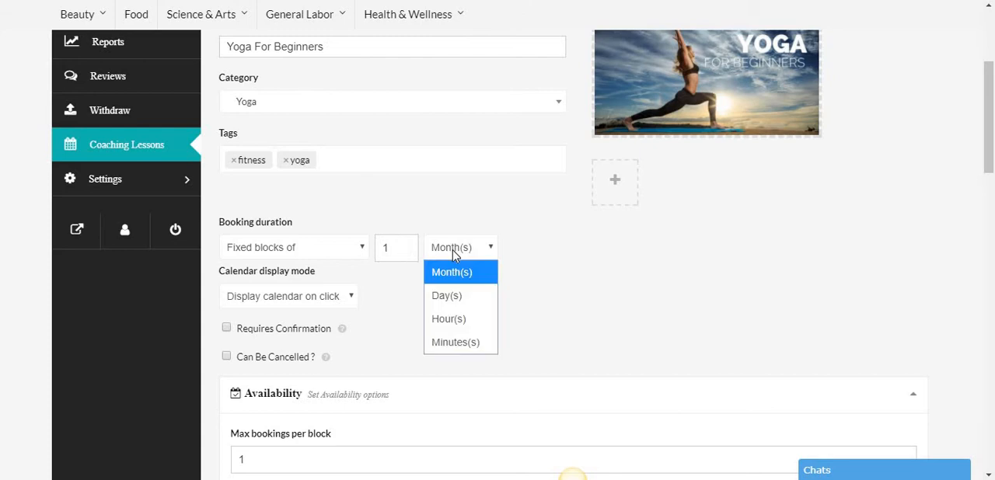
left_click(460, 319)
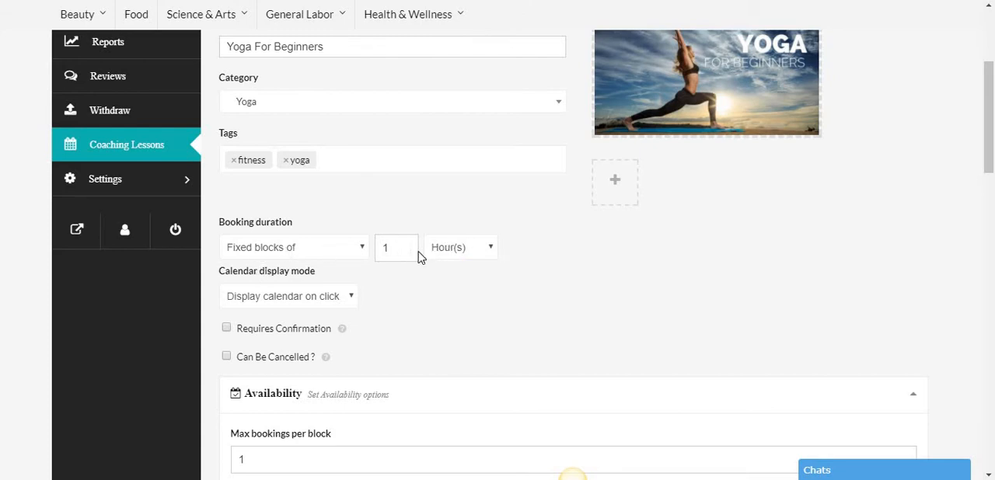
scroll(399, 275, "down", 1)
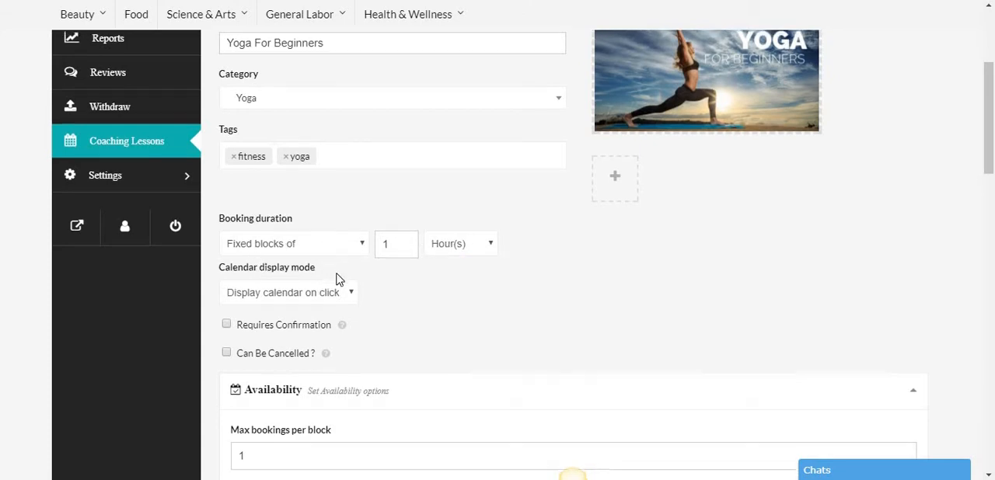
left_click(308, 232)
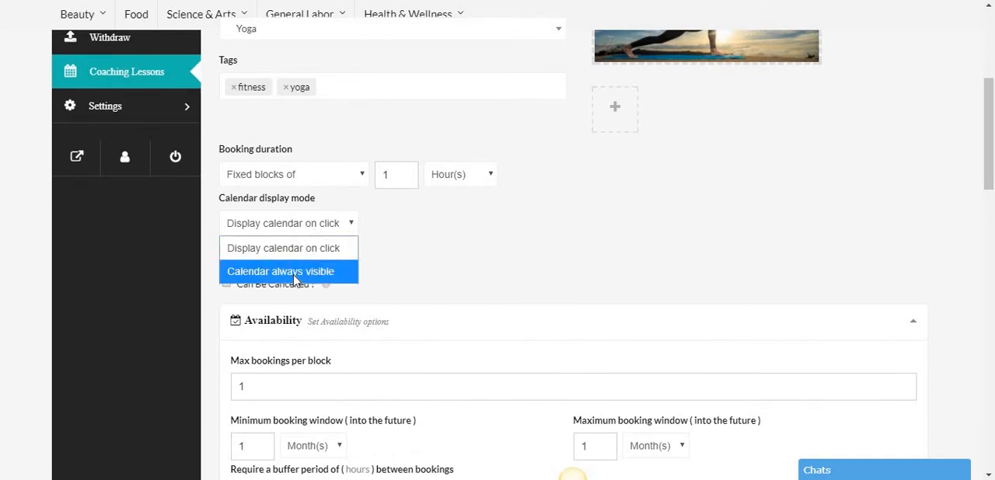
left_click(274, 272)
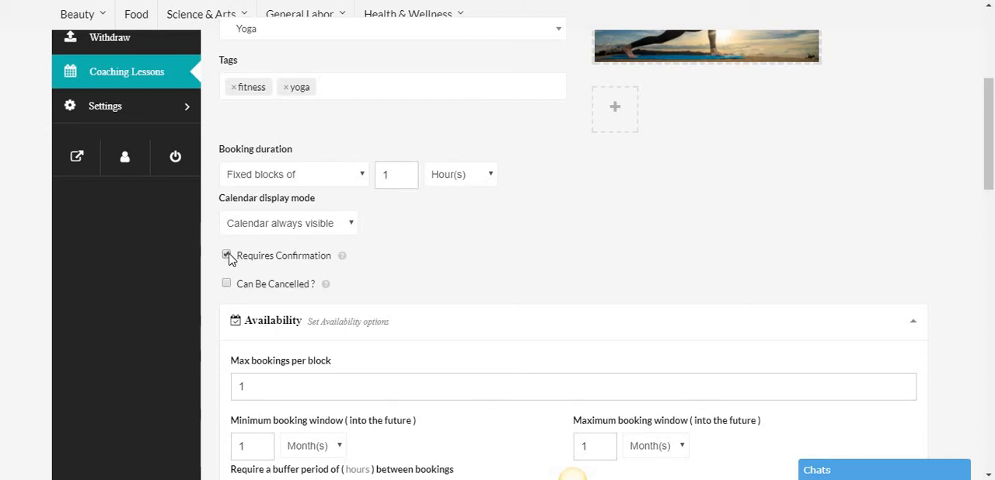
- Make bookings for the lesson require confirmation and allow them to be cancelled
left_click(228, 257)
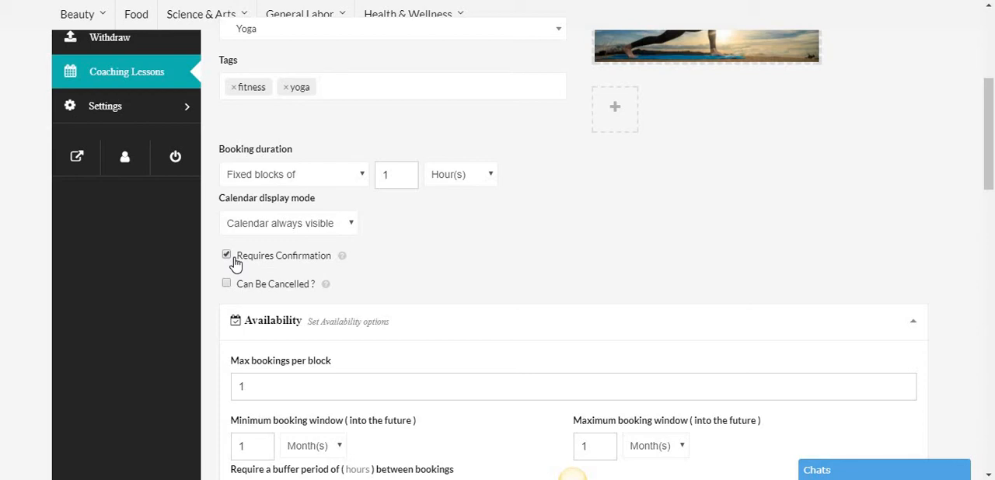
scroll(335, 221, "down", 1)
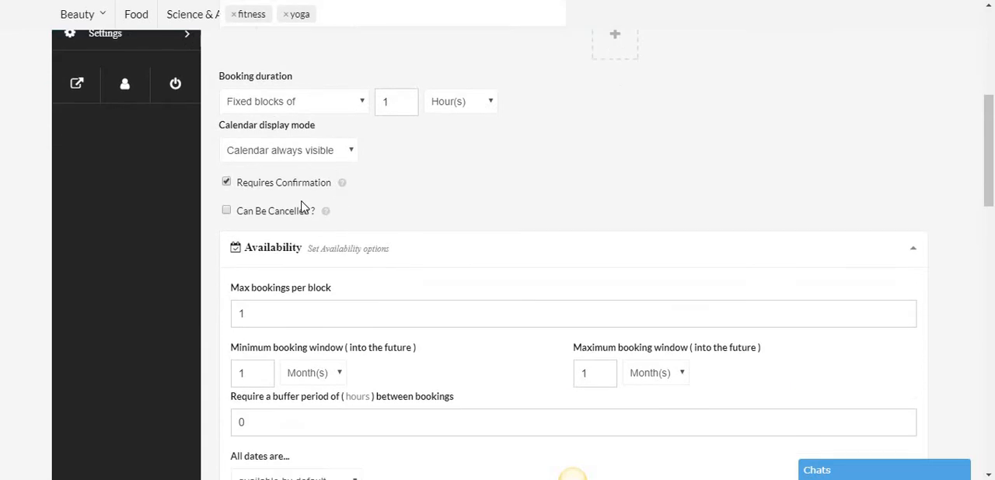
left_click(226, 212)
- Set the maximum booking window in the availability options to 2 months
scroll(304, 215, "down", 1)
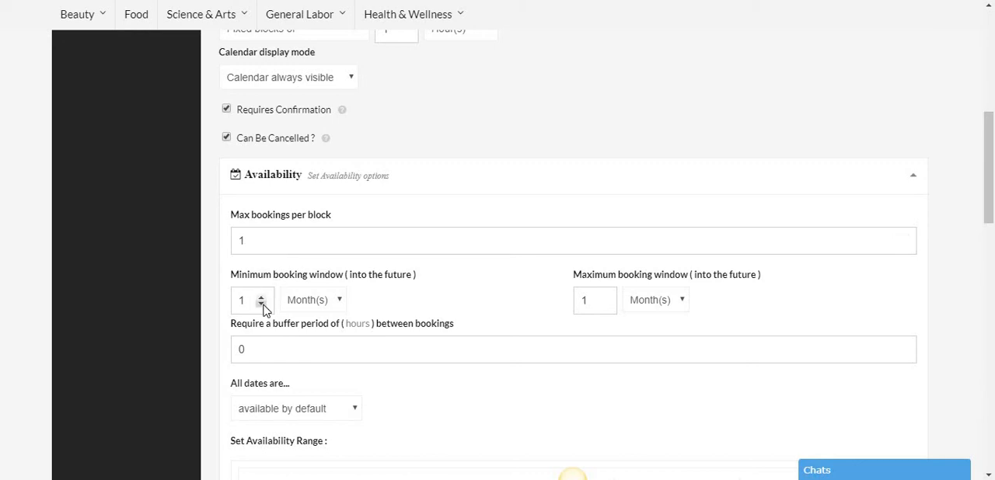
scroll(311, 251, "down", 2)
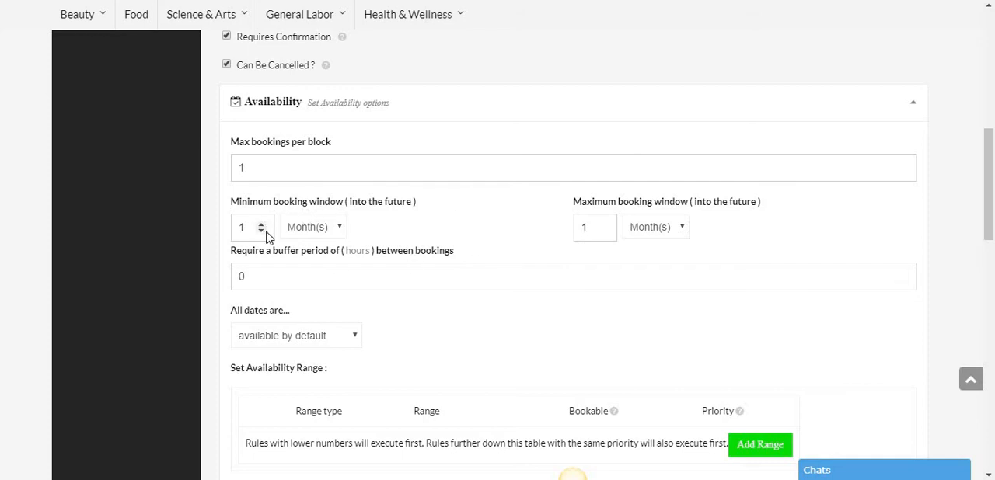
left_click(604, 225)
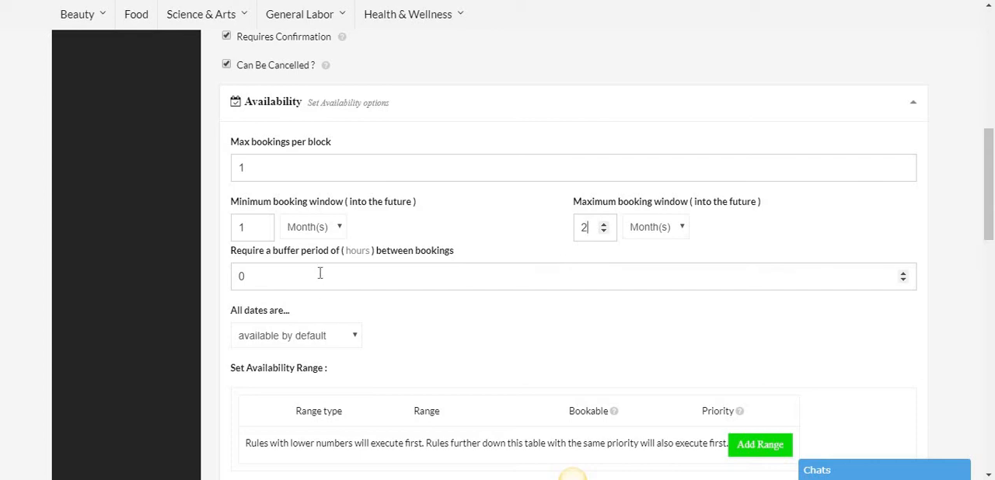
- Make all dates not-available by default in the lesson's availability options
scroll(321, 284, "down", 2)
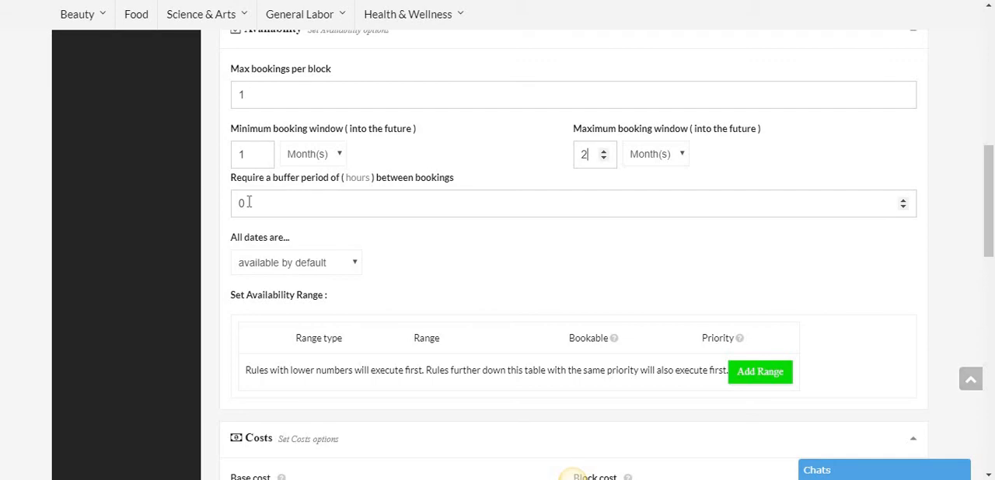
scroll(284, 196, "down", 2)
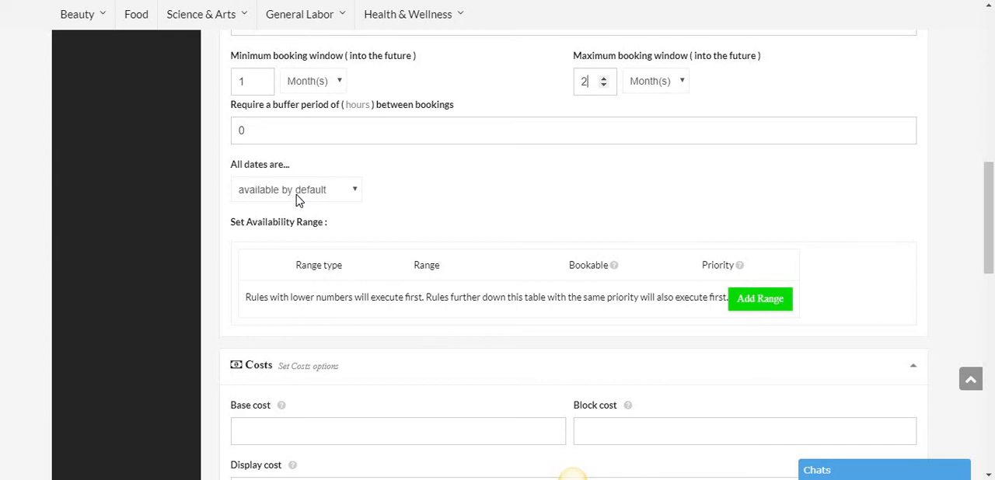
left_click(298, 194)
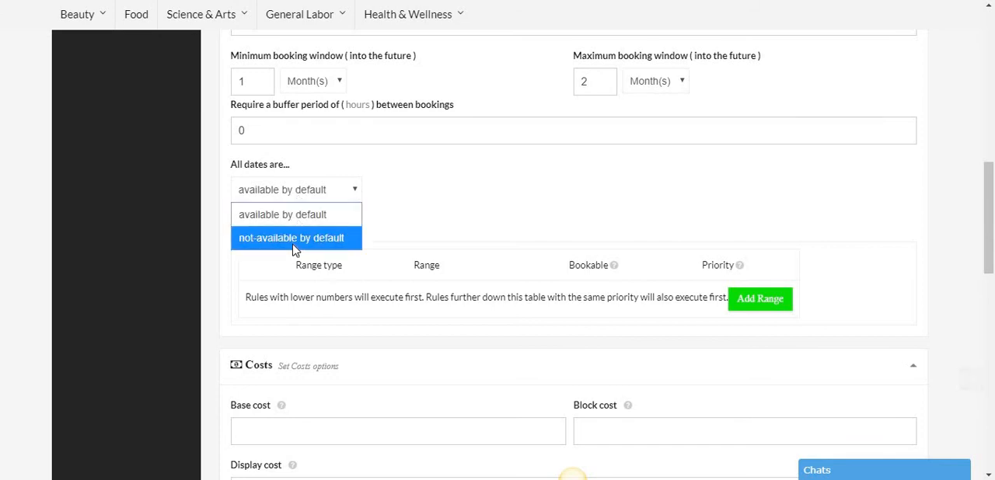
left_click(303, 243)
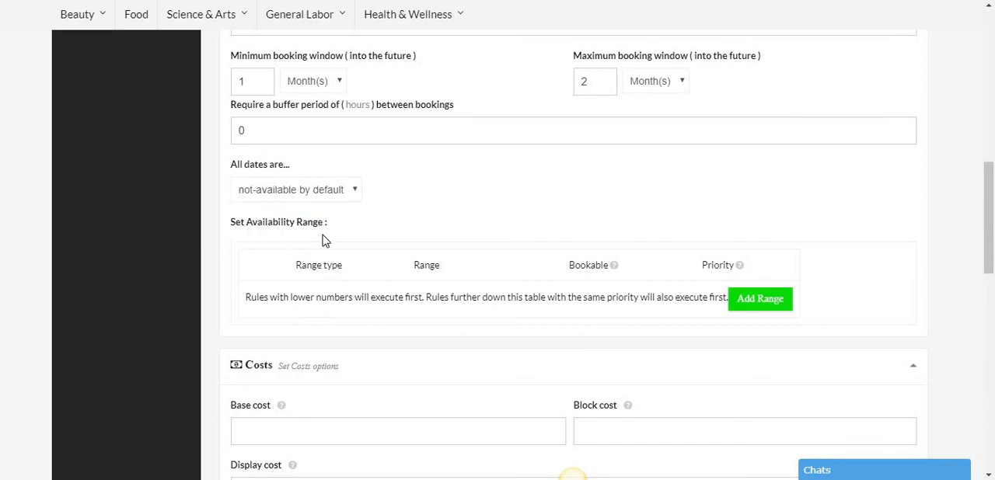
- Add a Tuesday availability range for the lesson with a start time of 08:00 AM
scroll(331, 218, "down", 1)
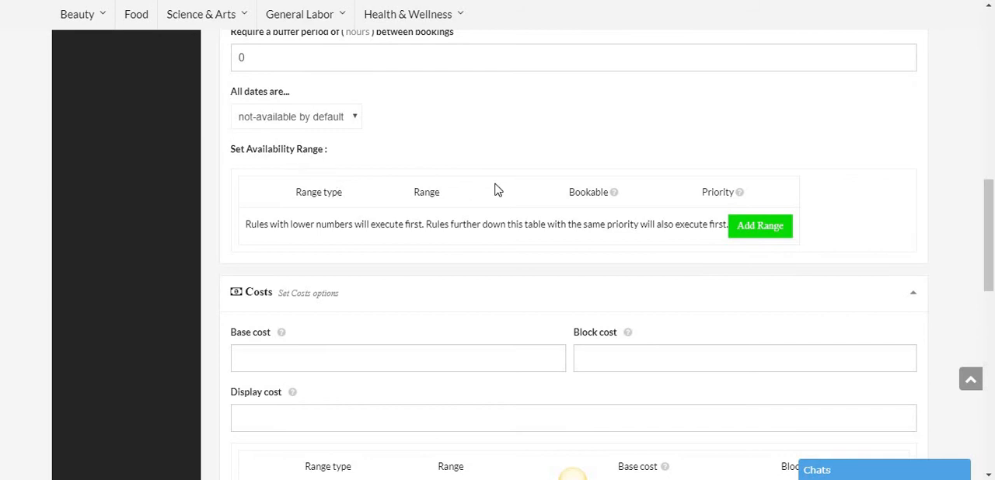
left_click(748, 235)
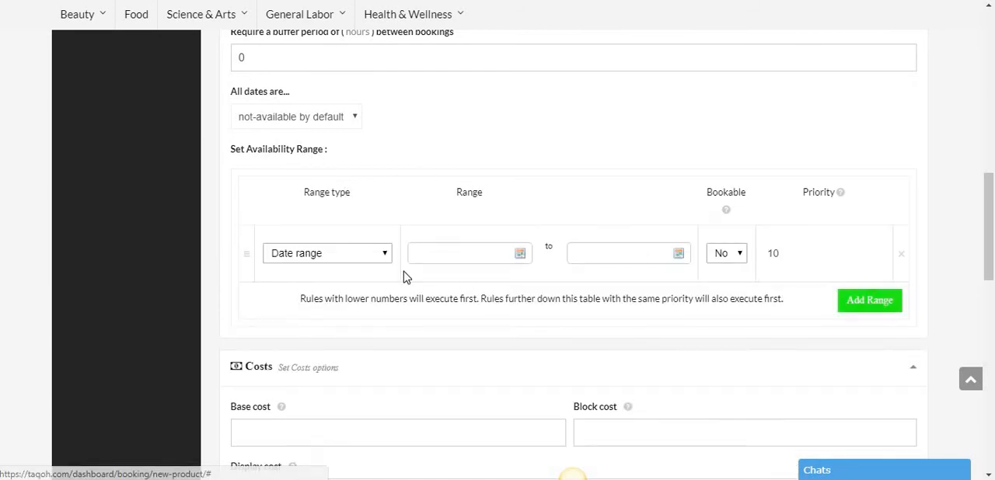
left_click(330, 254)
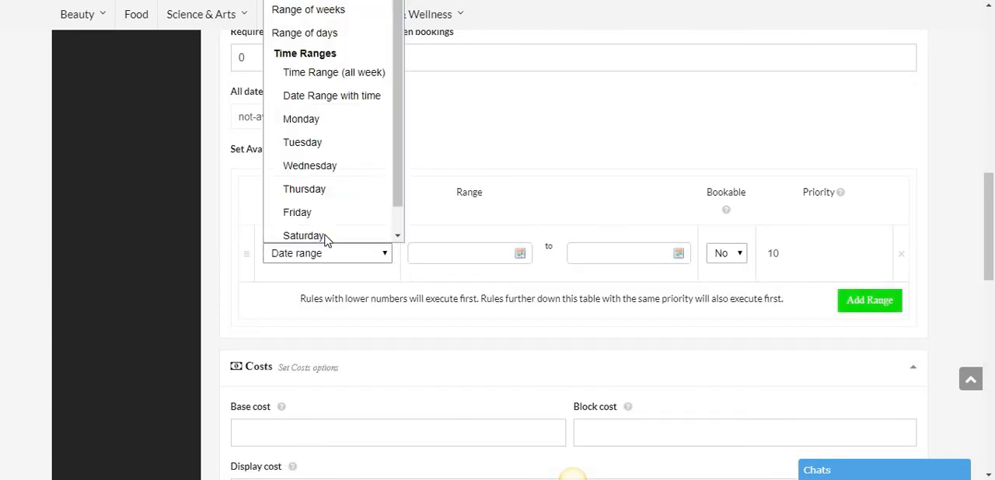
left_click(331, 147)
left_click(425, 241)
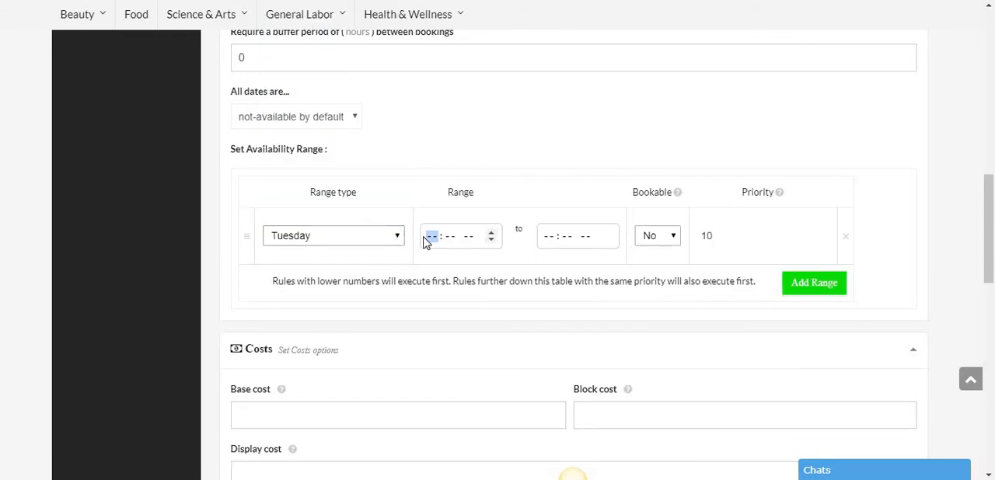
type("08:00a")
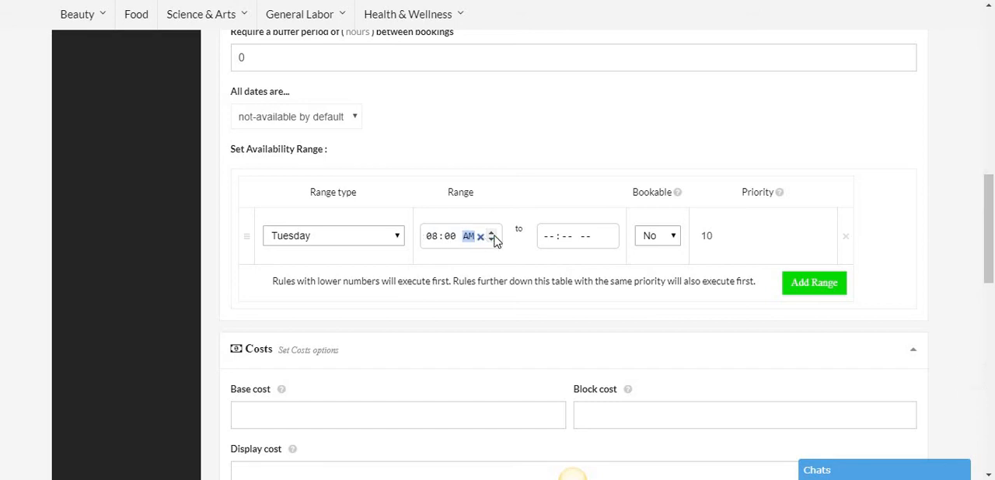
- End the Tuesday availability range at 12:00 PM and make it bookable
left_click(548, 243)
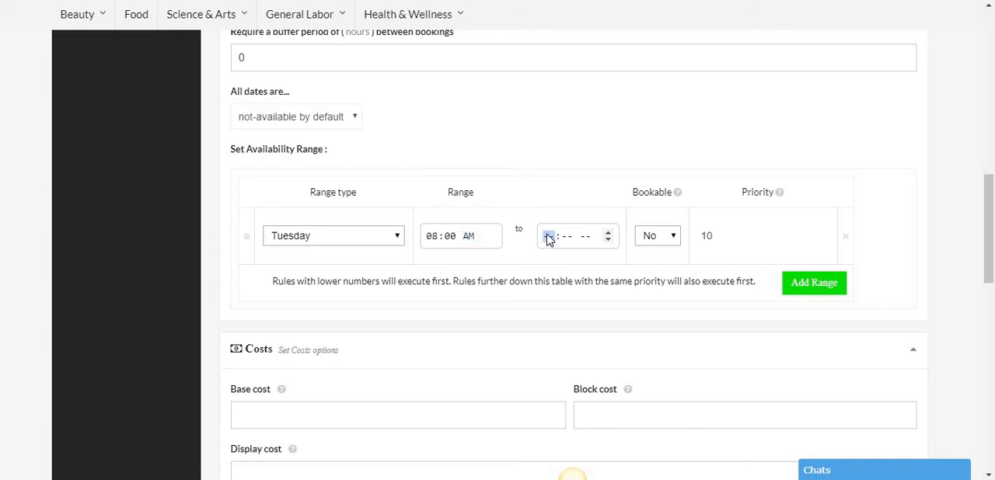
type("12:00p")
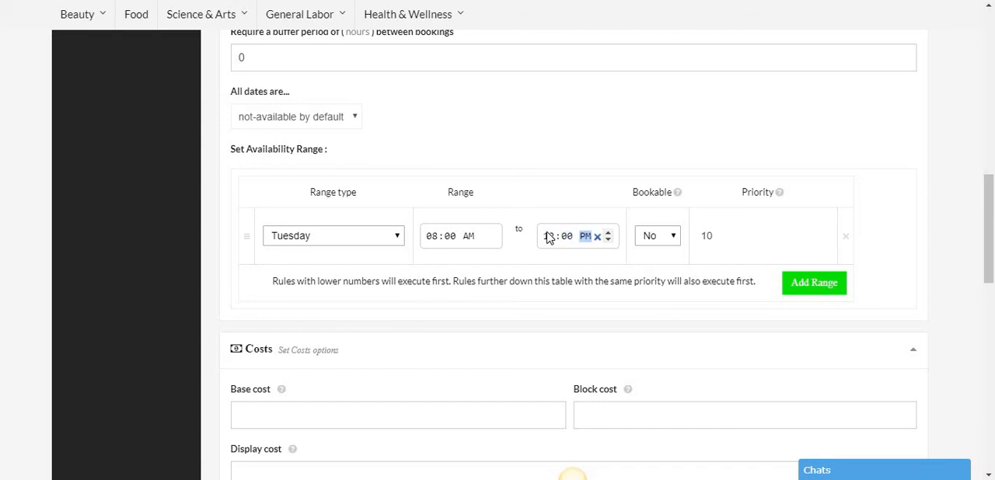
left_click(666, 236)
left_click(652, 283)
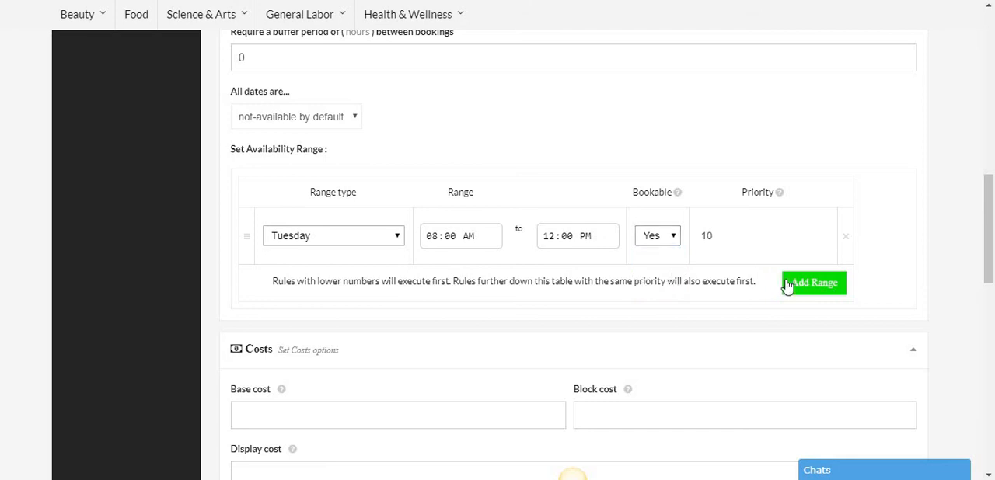
- Add a second availability range for Saturday with a start time of 02:00 PM
left_click(807, 287)
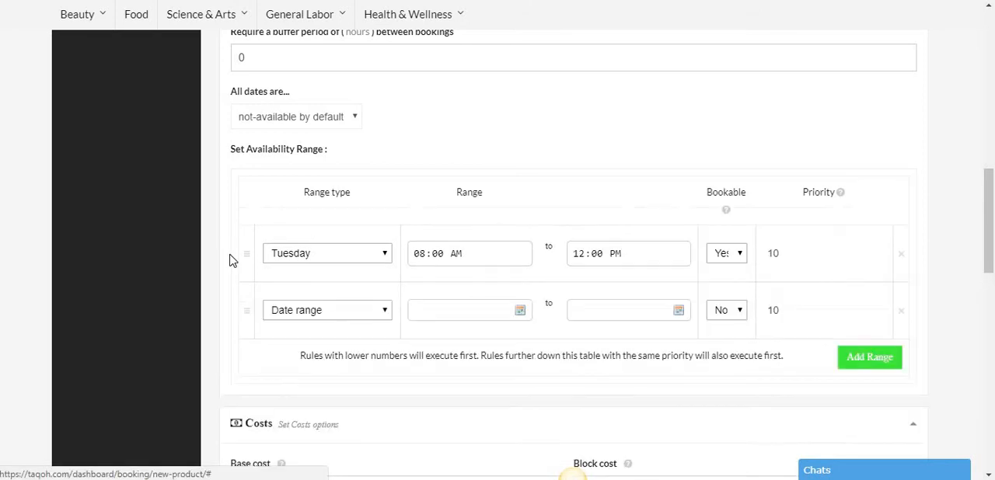
left_click(314, 311)
left_click(311, 265)
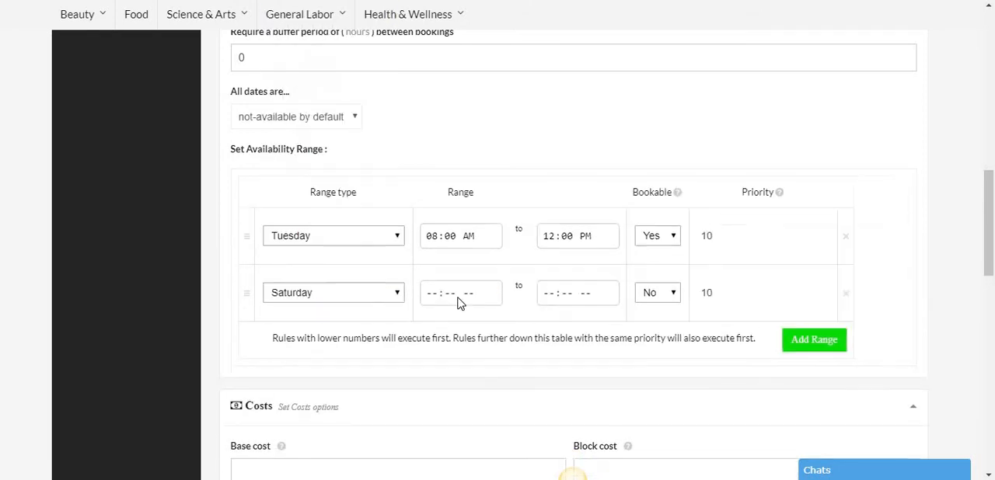
left_click(433, 294)
type("3")
type("0")
type("0p")
- Complete the Saturday range as bookable until 07:00 PM and add another blank availability range
left_click(551, 300)
type("7")
type("0")
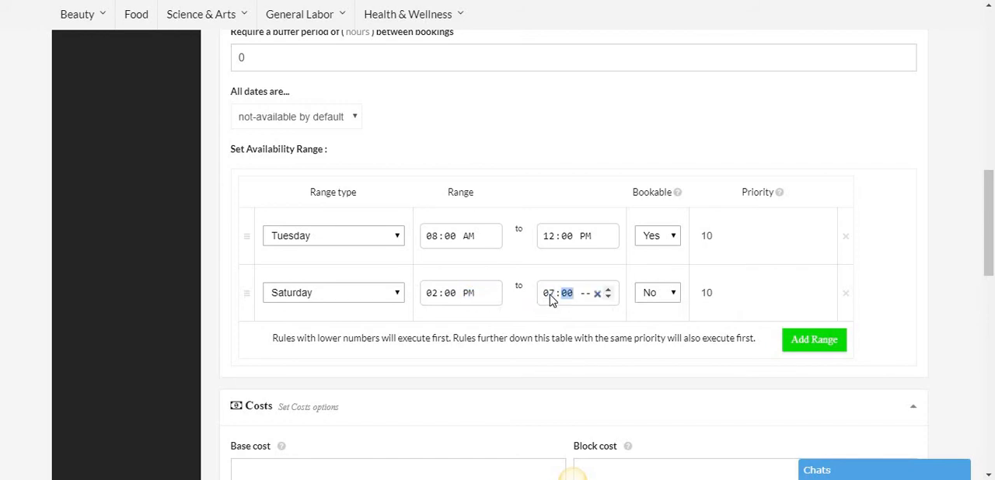
type("0p")
left_click(650, 295)
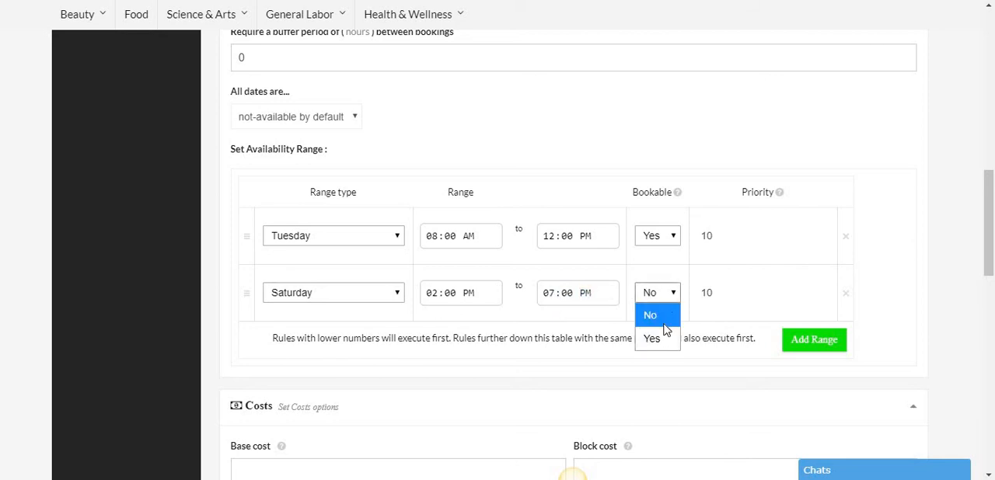
left_click(653, 335)
left_click(823, 343)
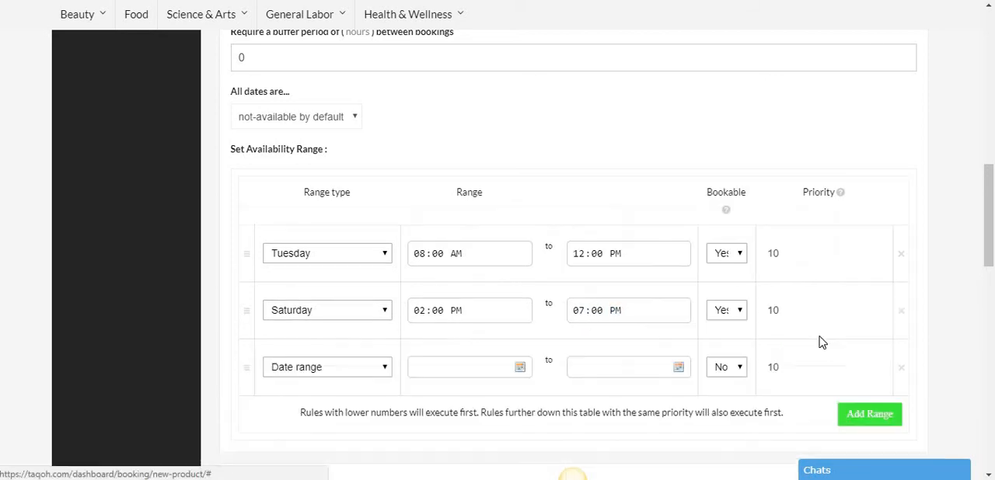
- Set the lesson's base cost to 0 and its block cost to 50
scroll(642, 311, "down", 1)
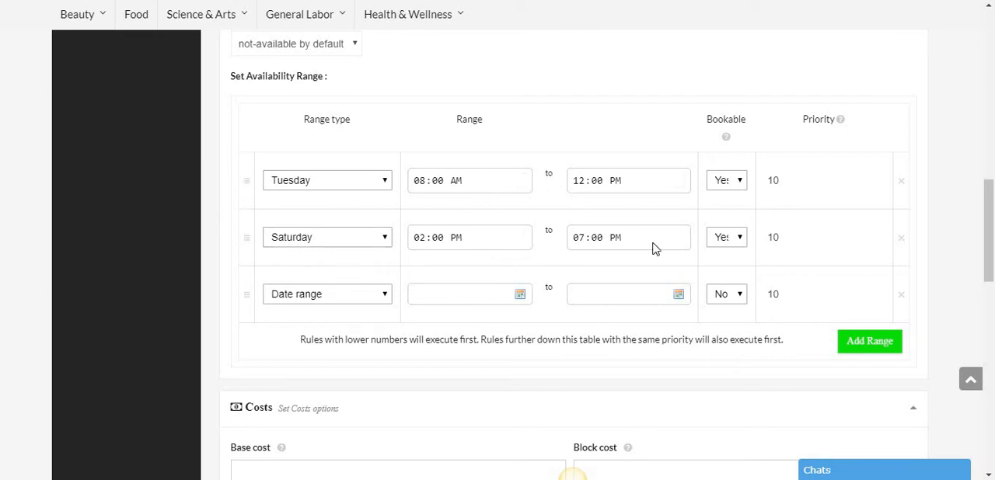
scroll(542, 223, "down", 2)
scroll(543, 222, "down", 1)
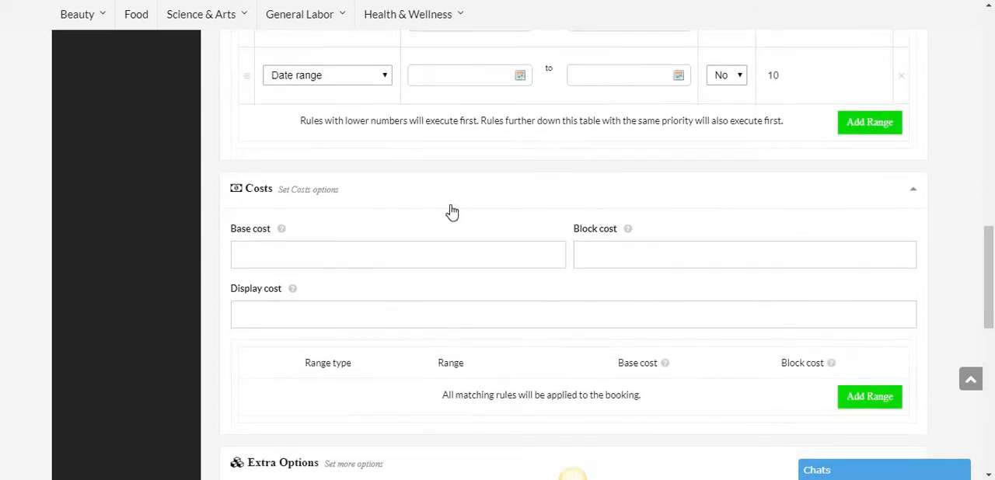
left_click(312, 256)
type("0")
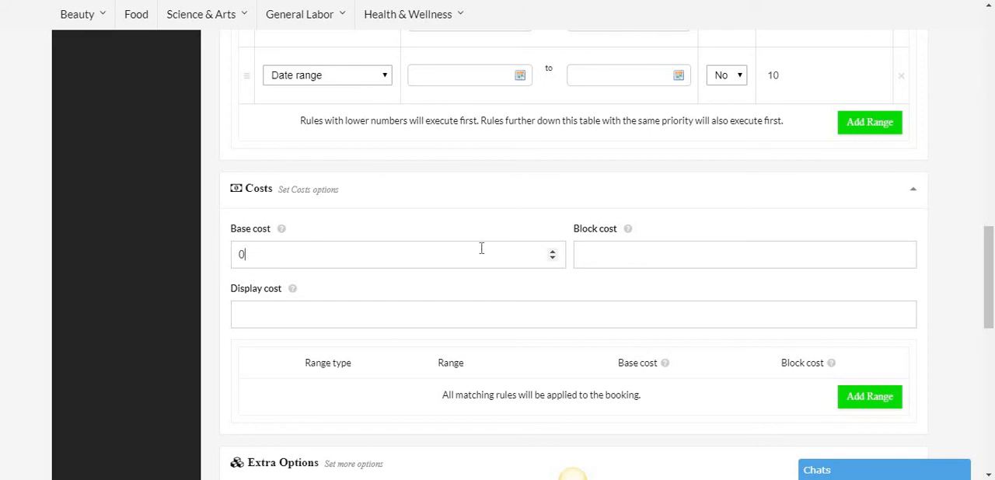
left_click(598, 256)
type("50")
left_click(270, 318)
mouse_move(294, 296)
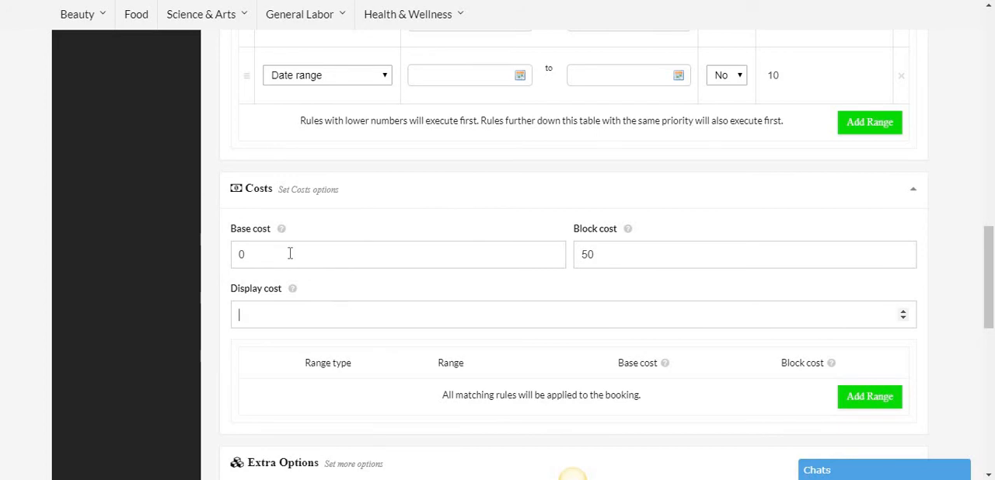
mouse_move(280, 235)
mouse_move(627, 234)
- Paste the prepared introduction beginning "Yoga has been proven to be an excellent stress reducer" into the lesson's short description
scroll(446, 288, "down", 2)
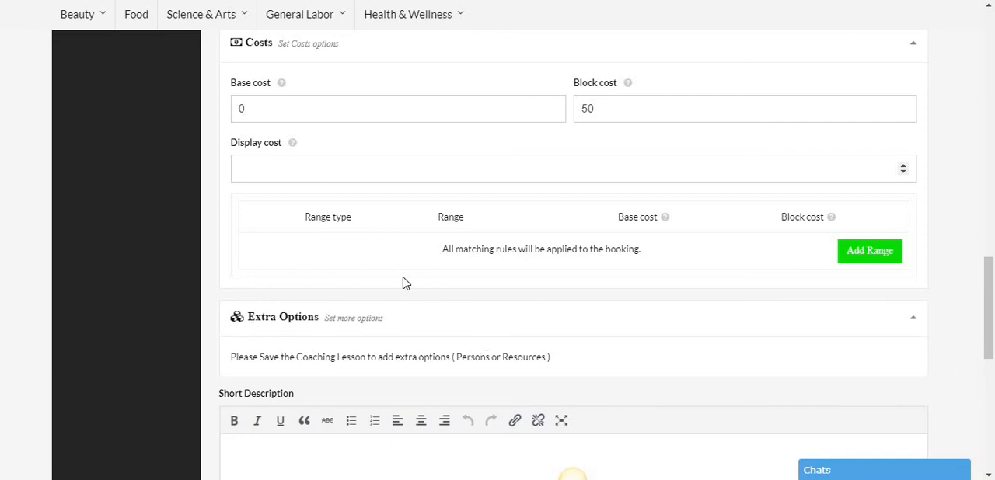
scroll(357, 280, "down", 1)
scroll(358, 280, "down", 2)
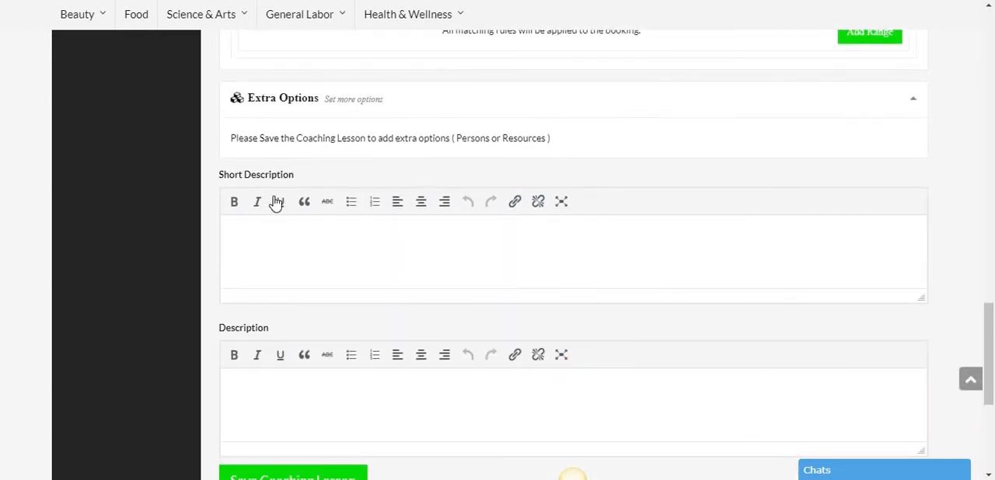
left_click(282, 243)
type("Yoga has been proven to be an excellent stress reducer and a wonderful exercise for mind, body, and soul. I can provide several class styles that serve as a great first step. I will give you some background on yoga while you're seated, but come prepared to move.")
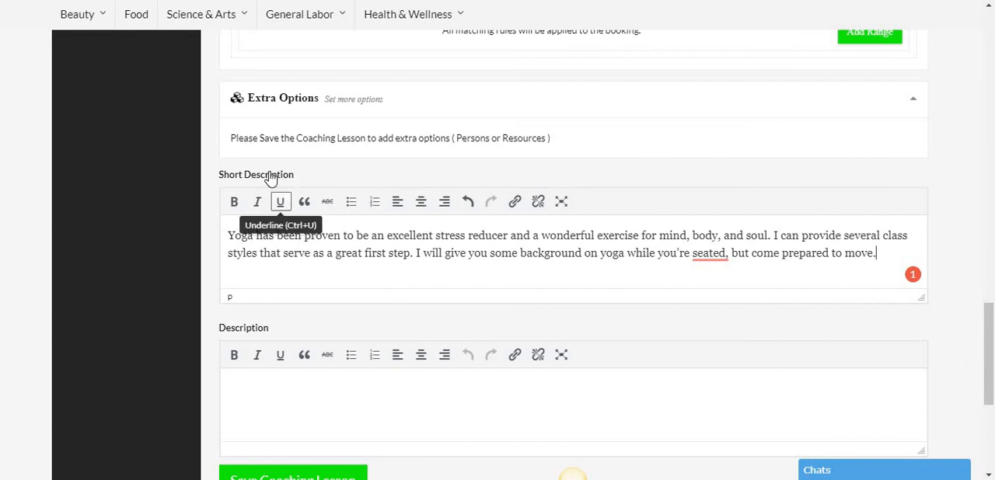
- Enlarge the main description editor and paste in the prepared text that starts with "About This Coaching Session:"
scroll(254, 215, "down", 1)
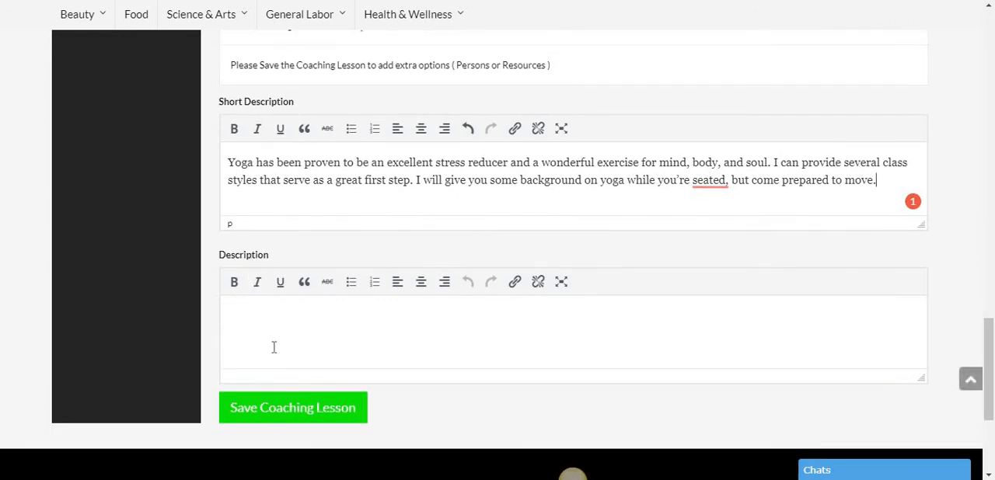
left_click(351, 343)
scroll(747, 284, "down", 2)
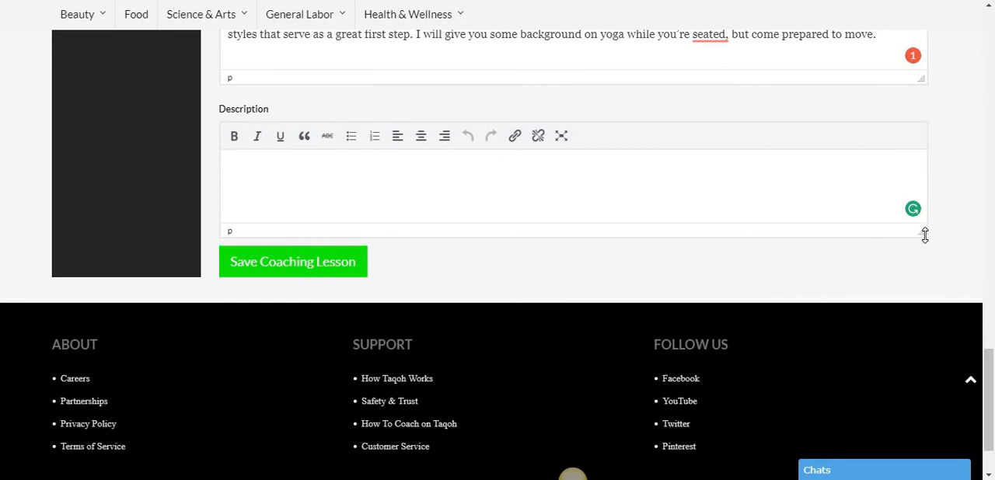
left_click_drag(925, 231, 916, 403)
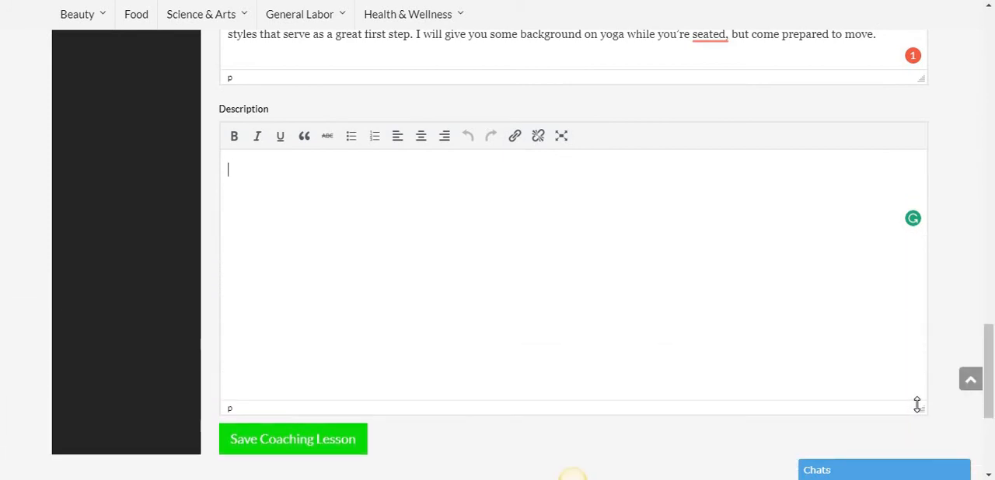
scroll(925, 373, "down", 1)
left_click_drag(924, 338, 921, 404)
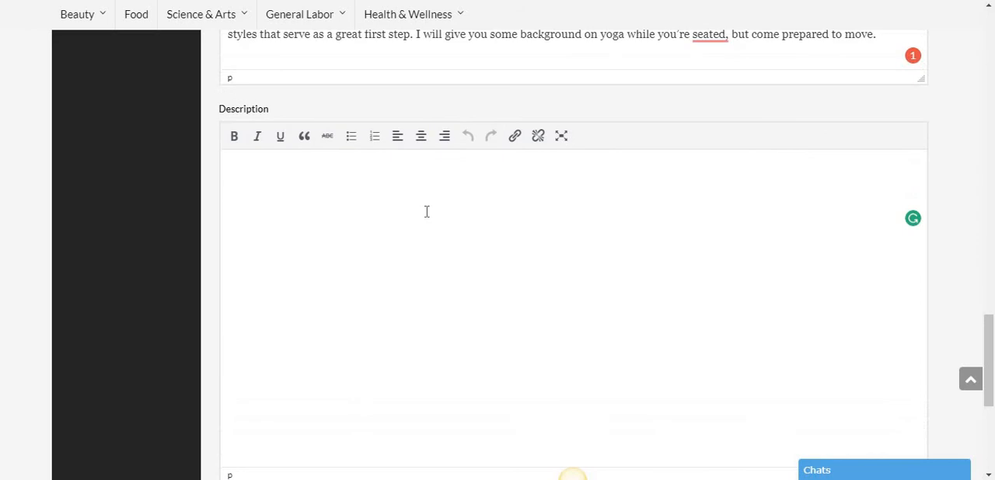
key("ctrl+v")
- Make the "About This Coaching Session:" heading bold in the lesson's description
scroll(427, 211, "up", 10)
scroll(427, 211, "up", 4)
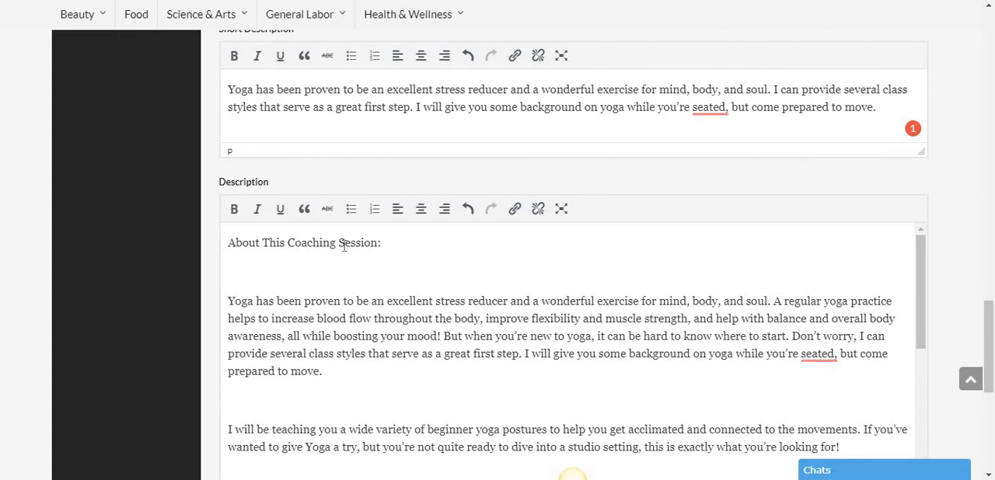
left_click_drag(381, 243, 227, 244)
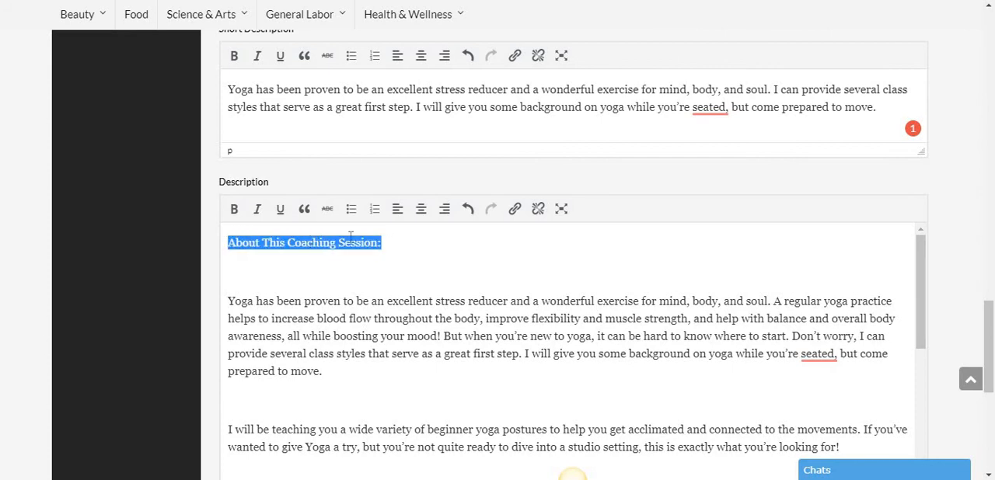
left_click(234, 209)
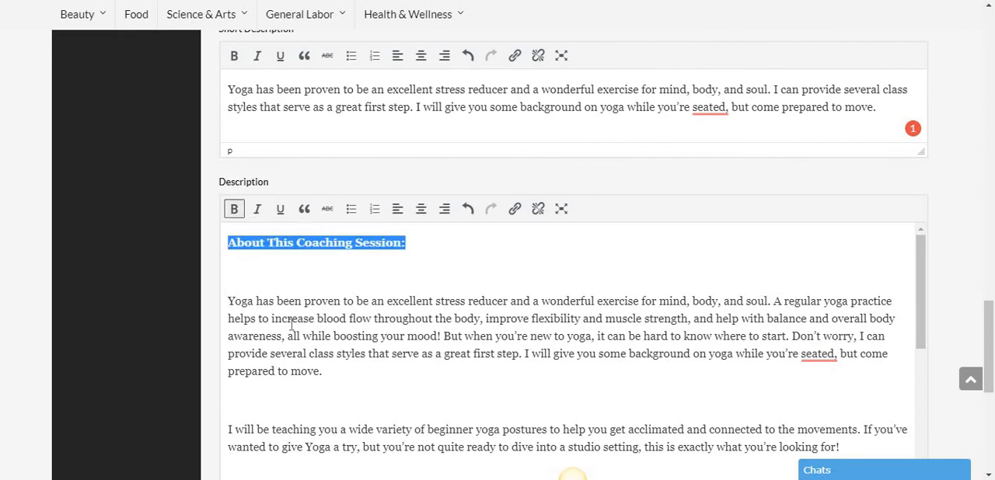
left_click(293, 319)
- Make the "Things You'll Need Before Our Call:" heading bold in the description
scroll(360, 317, "down", 6)
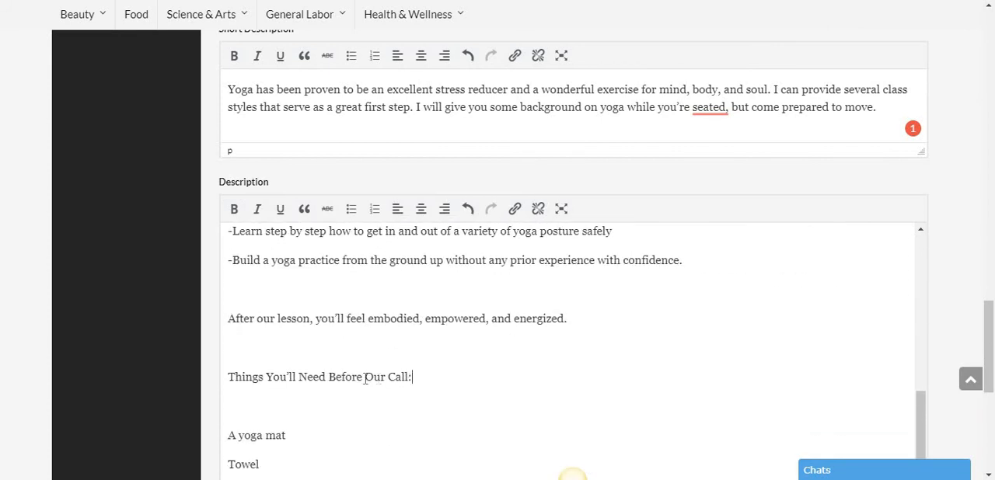
left_click_drag(412, 378, 225, 376)
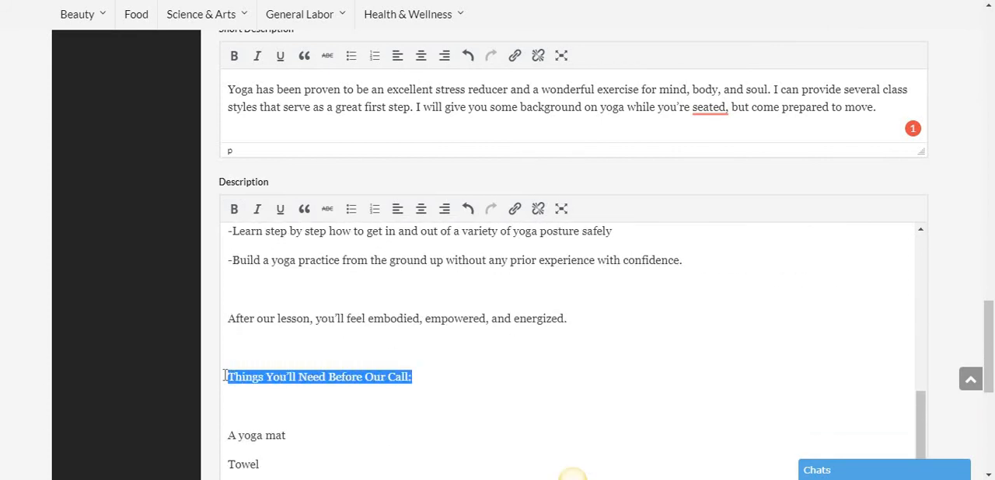
left_click(233, 210)
left_click(328, 278)
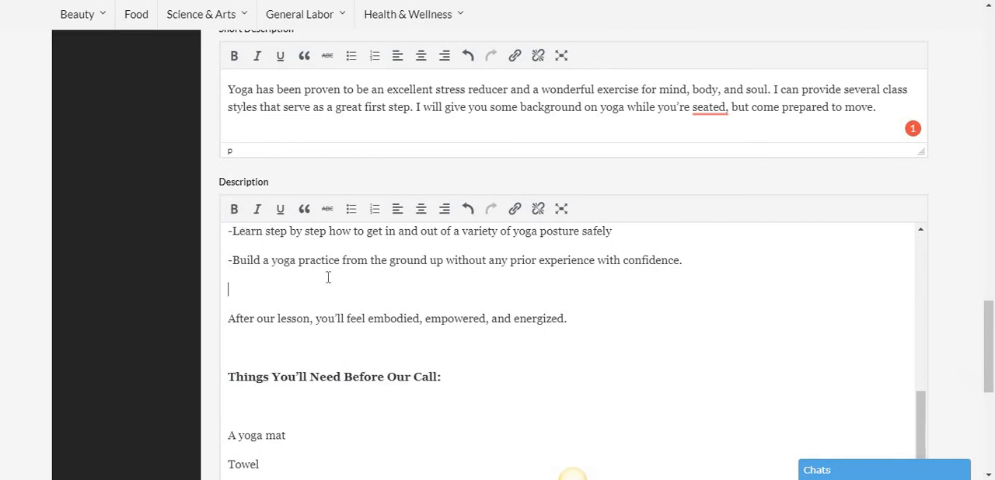
- Delete the empty line between the "About This Coaching Session:" heading and the first paragraph of the description
scroll(328, 277, "up", 8)
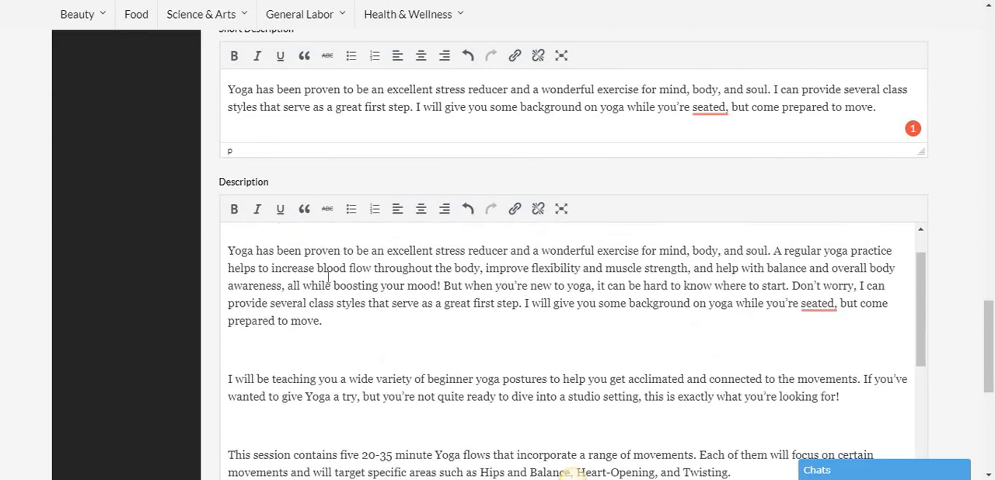
scroll(328, 278, "up", 3)
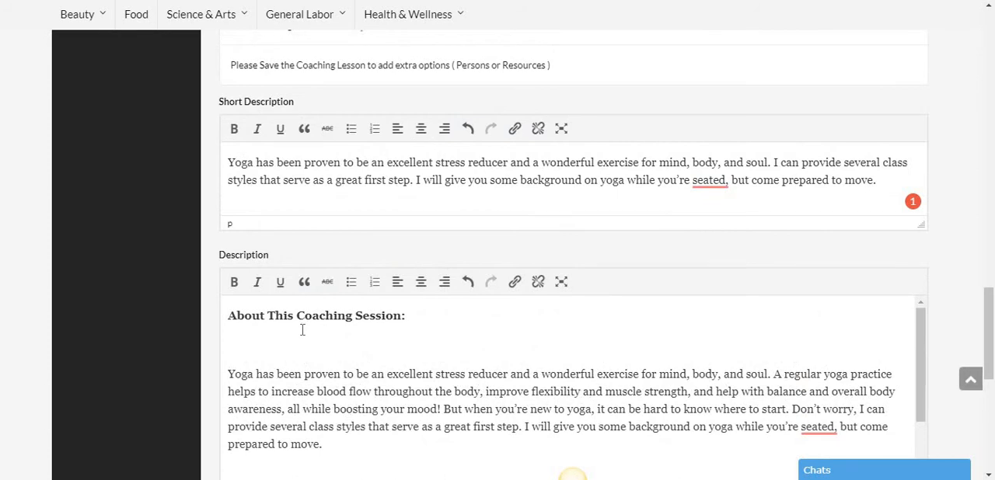
left_click(302, 330)
key("Delete")
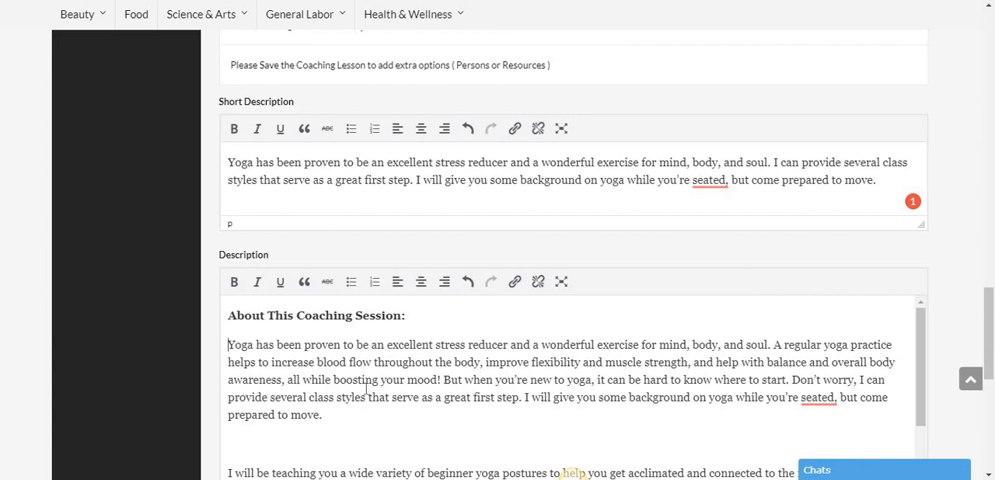
scroll(367, 412, "down", 3)
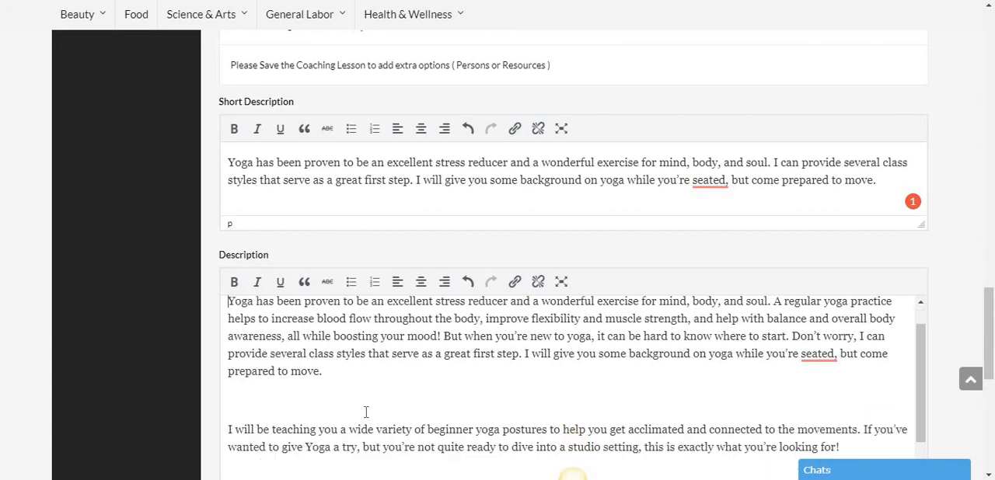
scroll(347, 424, "up", 3)
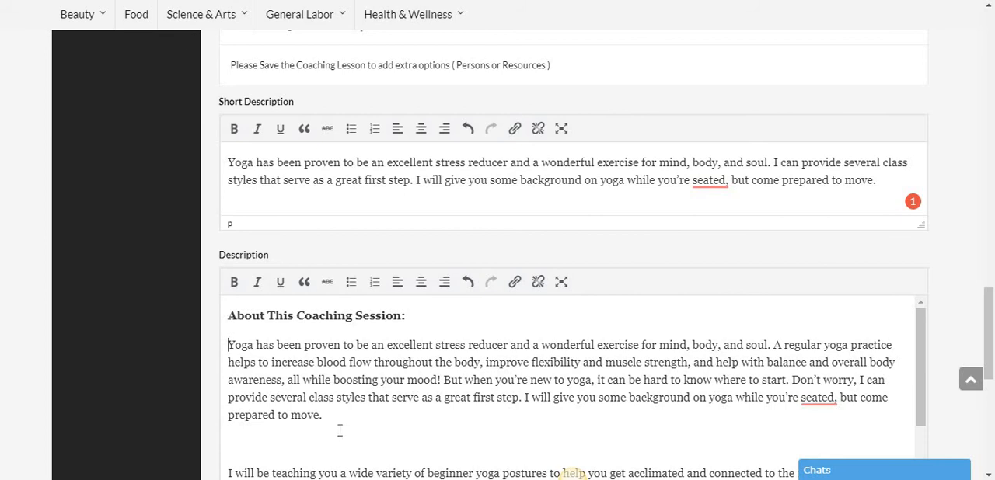
- Delete the empty lines between the description's paragraphs from "Yoga has been proven" down to "At the end of this coaching session, you will:"
left_click(339, 437)
key("Delete")
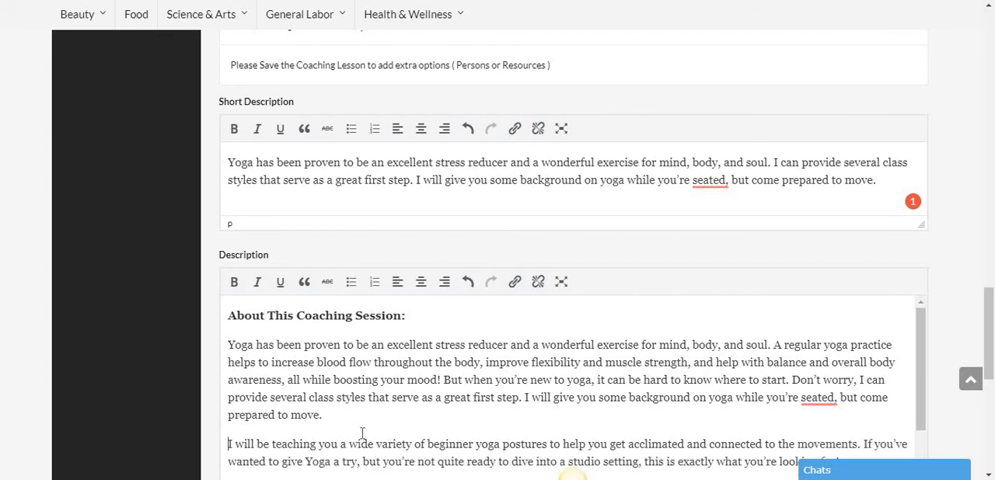
scroll(363, 434, "down", 1)
left_click_drag(352, 428, 349, 422)
left_click(348, 422)
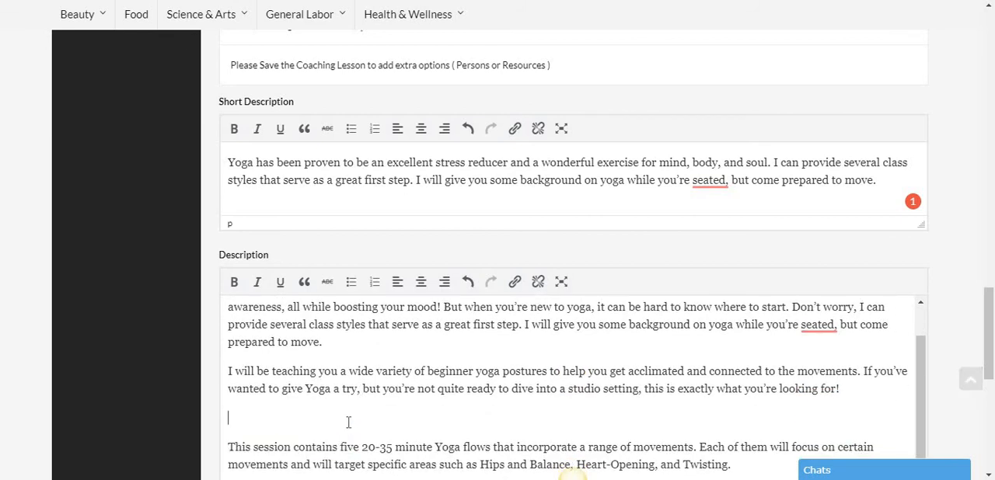
key("Delete")
scroll(349, 414, "down", 1)
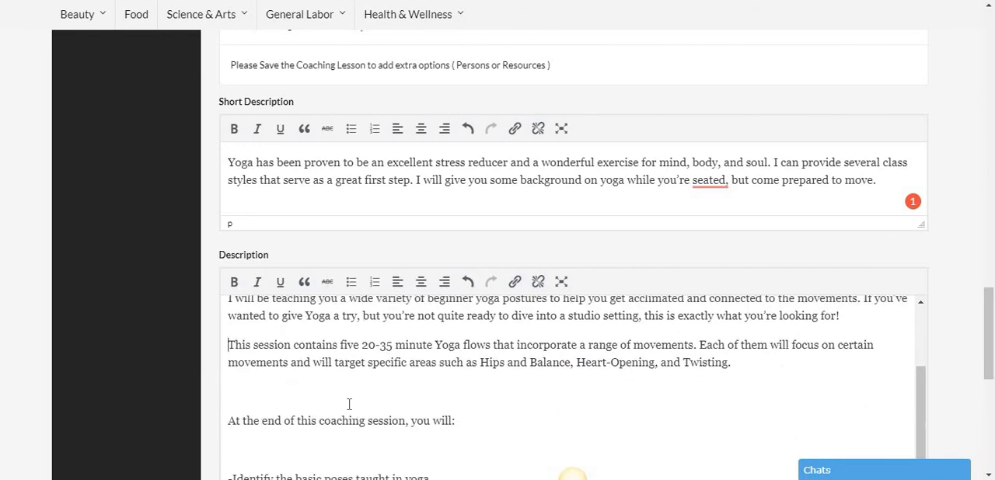
left_click(312, 386)
key("Delete")
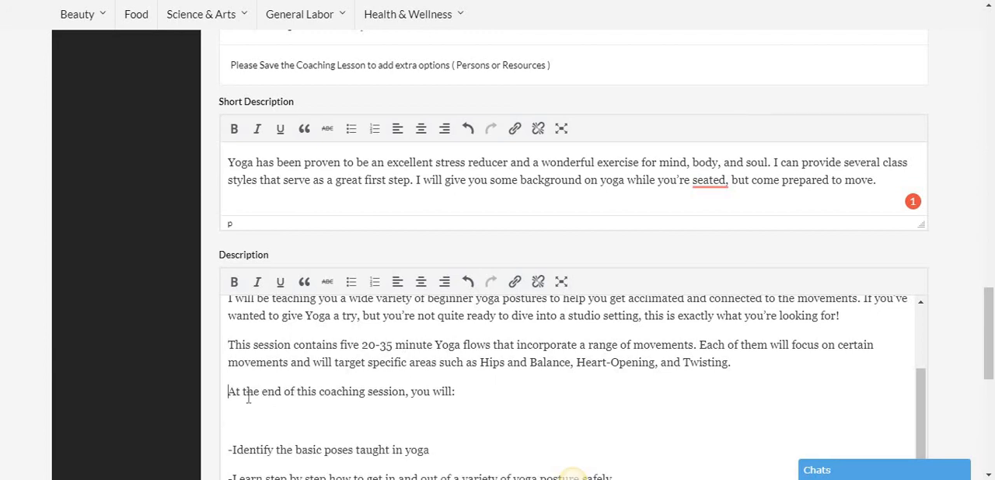
- Delete the empty lines directly before and after the dashed list of learning outcomes in the description
left_click(303, 421)
key("Delete")
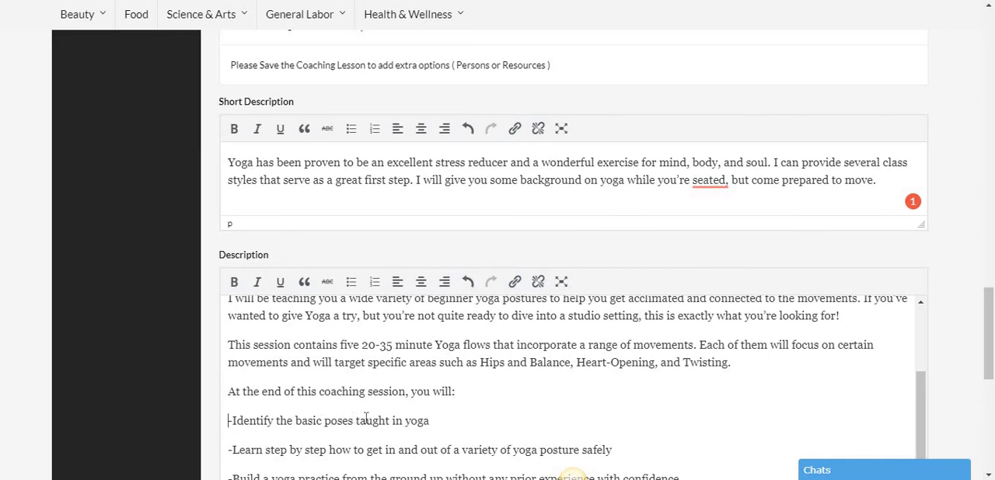
scroll(365, 420, "down", 2)
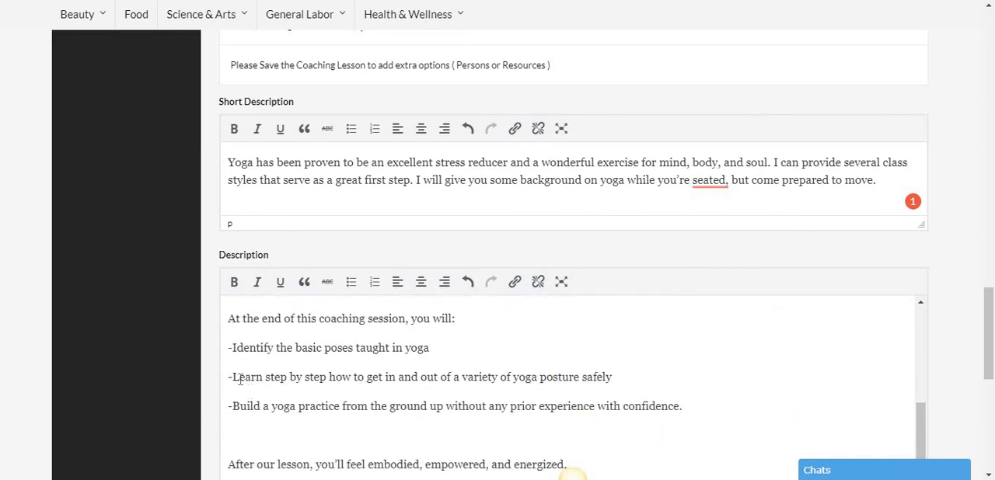
left_click(261, 430)
key("Delete")
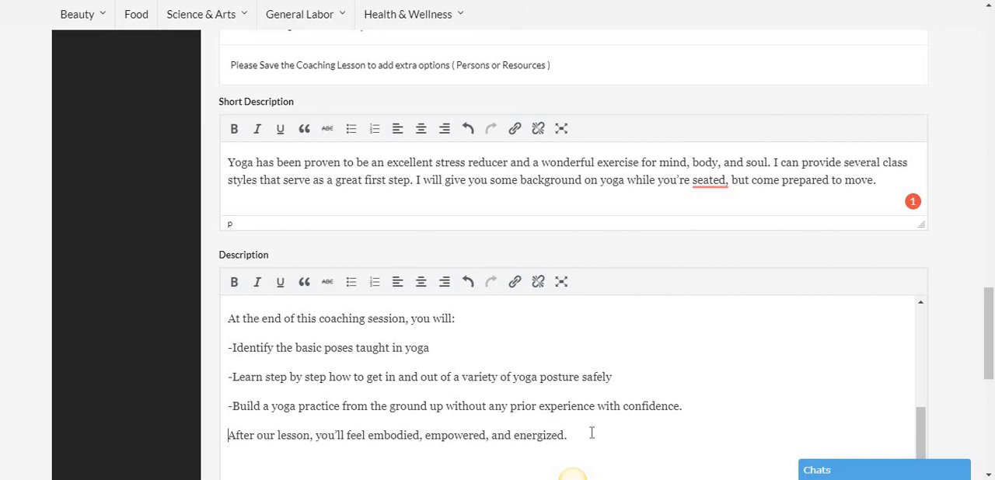
- Delete the empty line between the "Things You'll Need Before Our Call:" heading and "A yoga mat" in the description
scroll(439, 410, "down", 2)
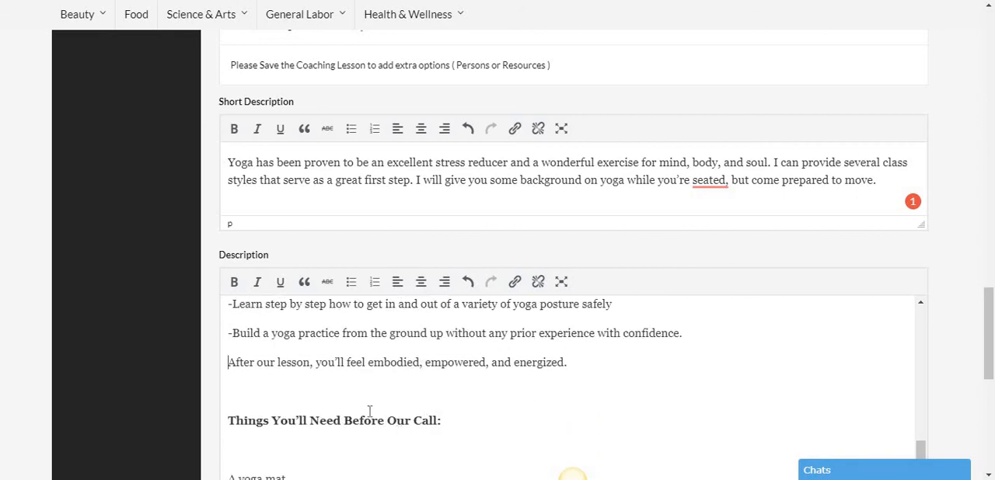
scroll(355, 388, "down", 1)
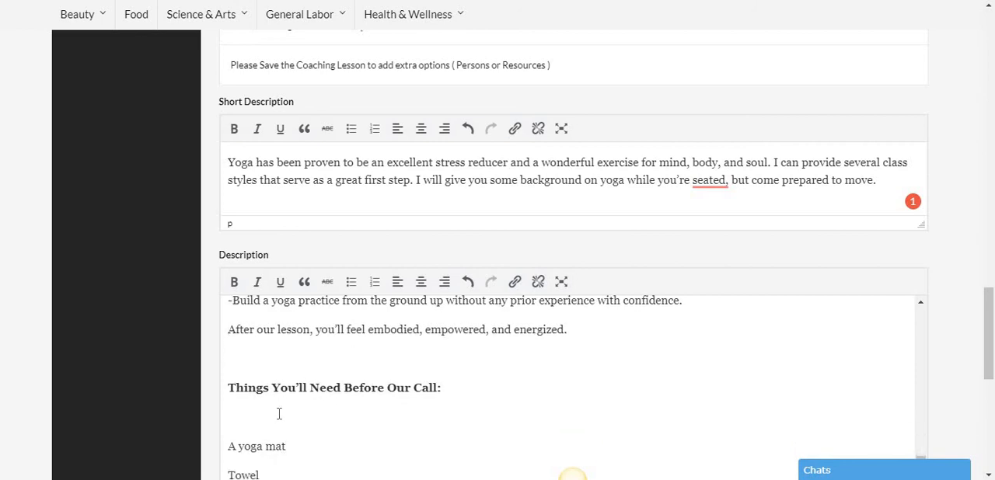
key("BackSpace")
scroll(341, 414, "down", 3)
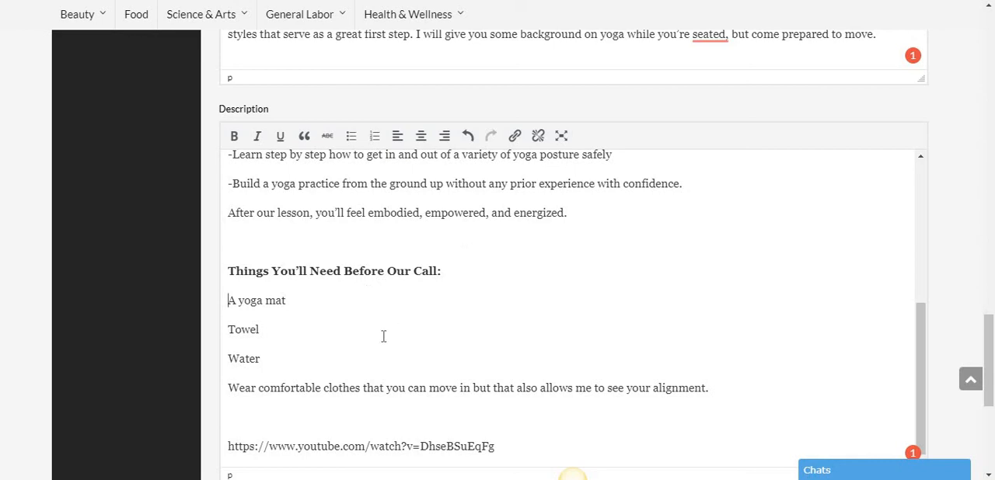
- Highlight the YouTube link at the end of the description and save the coaching lesson
scroll(384, 335, "down", 1)
left_click_drag(506, 373, 206, 386)
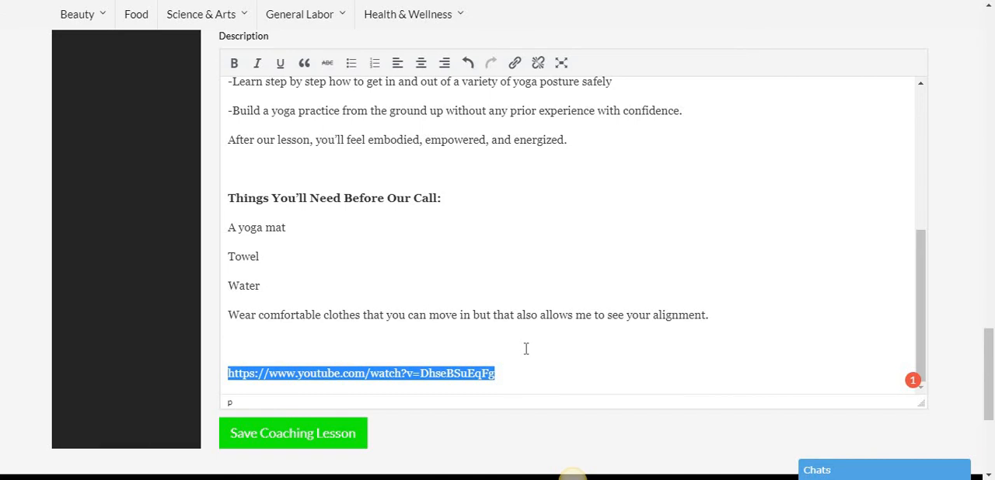
scroll(393, 413, "down", 1)
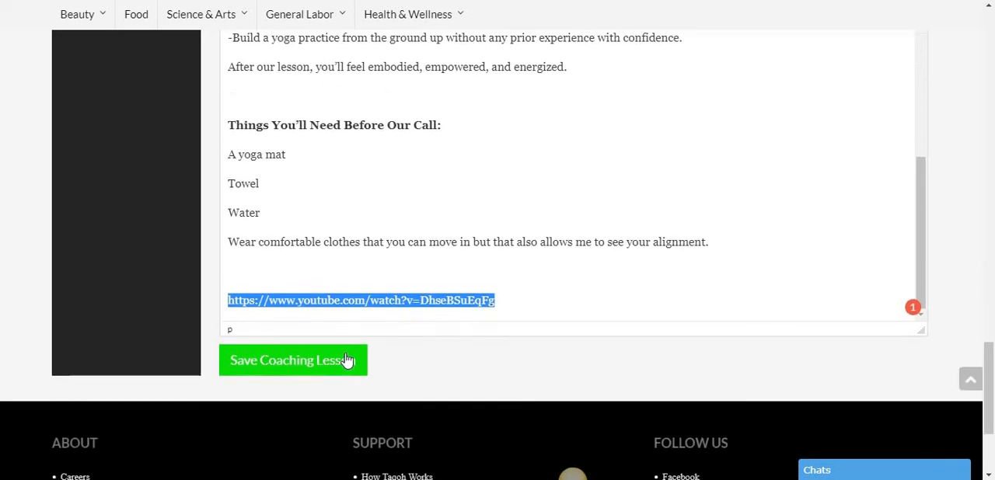
left_click(332, 365)
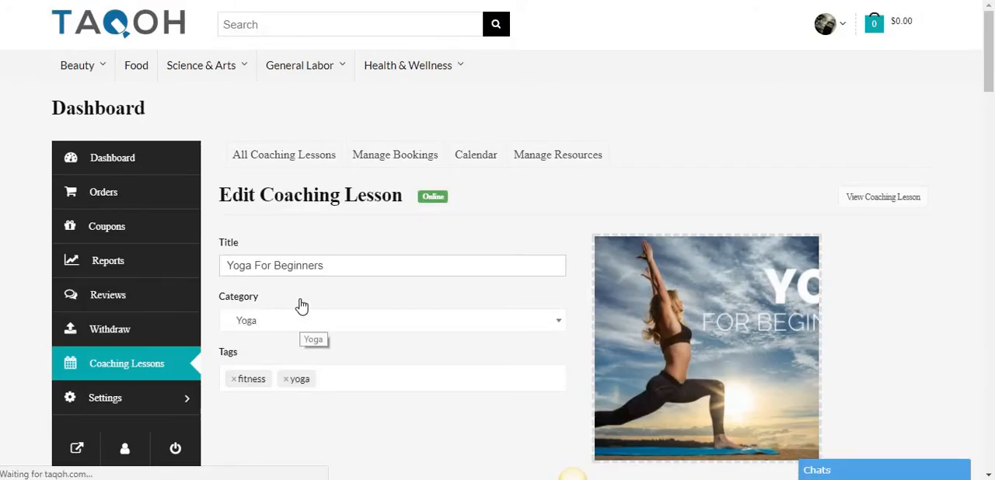
- Go to the list of all coaching lessons and open the product page of Yoga For Beginners
left_click(111, 370)
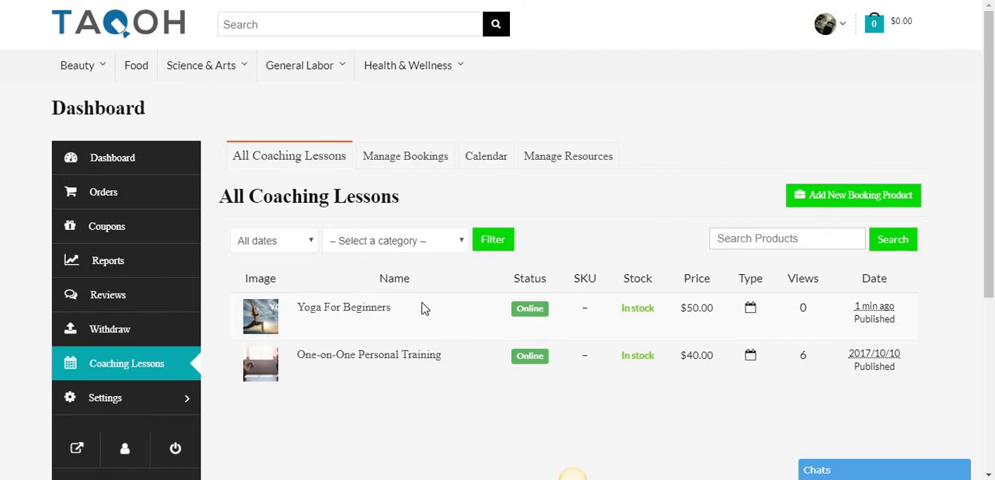
left_click(403, 328)
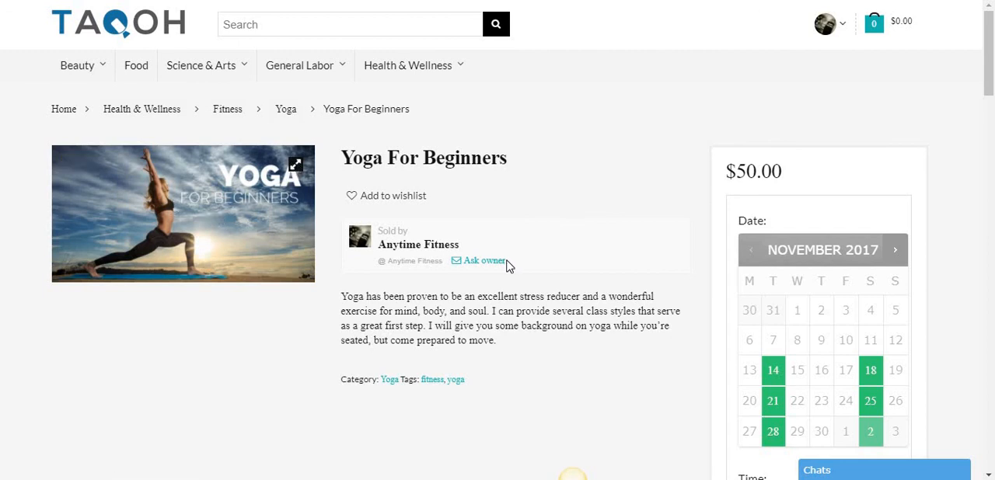
scroll(507, 266, "down", 1)
left_click_drag(506, 266, 336, 228)
left_click(458, 238)
scroll(716, 186, "down", 2)
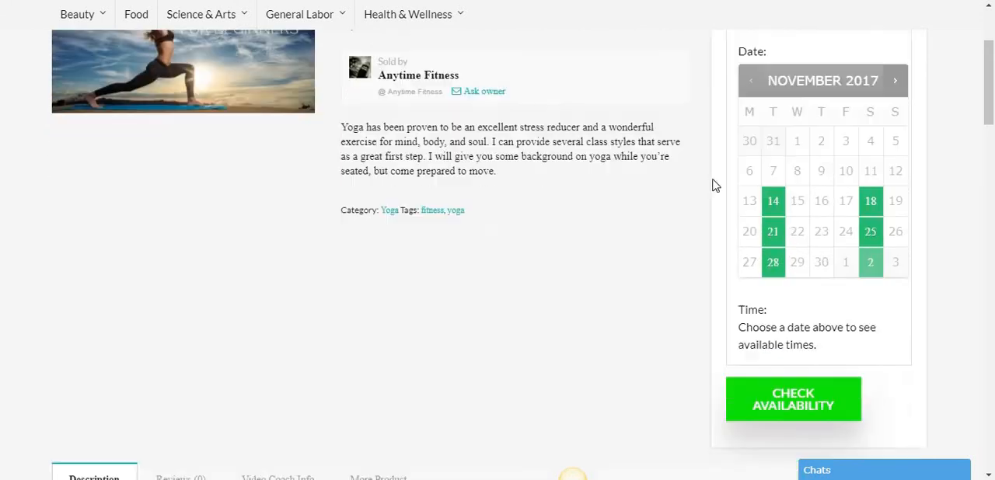
- Examine the bookable dates for November and December 2017 in the lesson's booking calendar
scroll(808, 164, "up", 1)
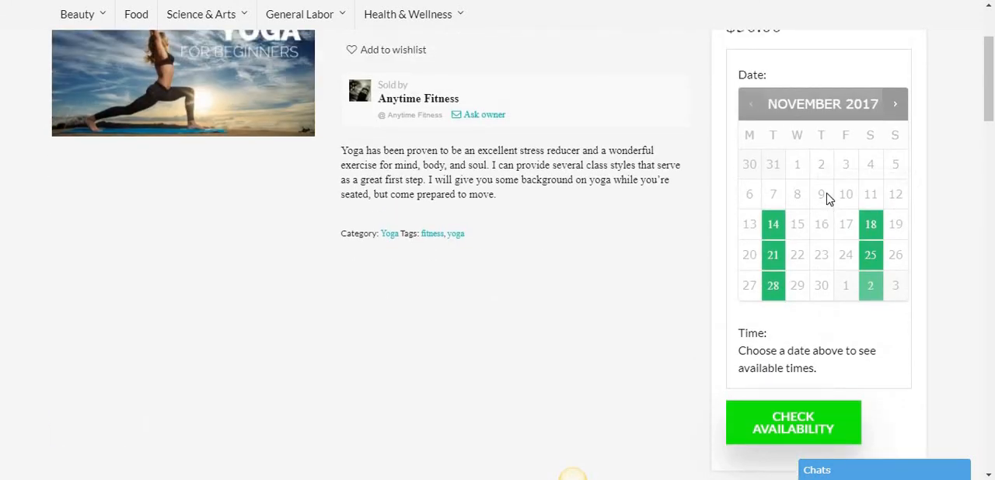
scroll(828, 200, "up", 2)
scroll(790, 282, "down", 1)
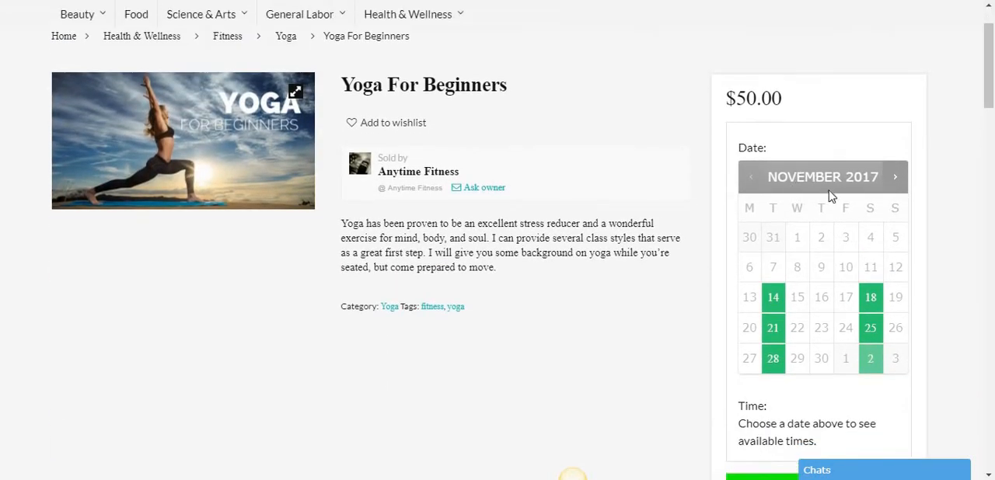
left_click(896, 189)
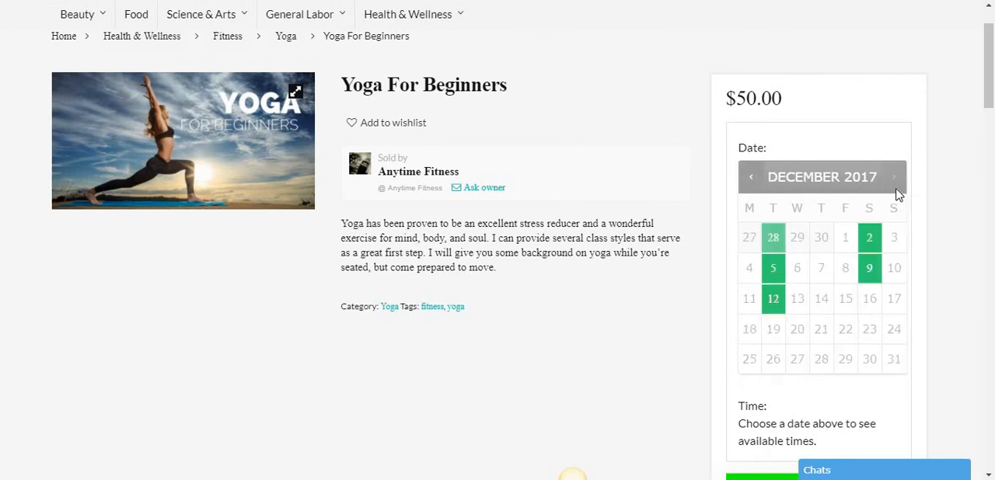
left_click(750, 186)
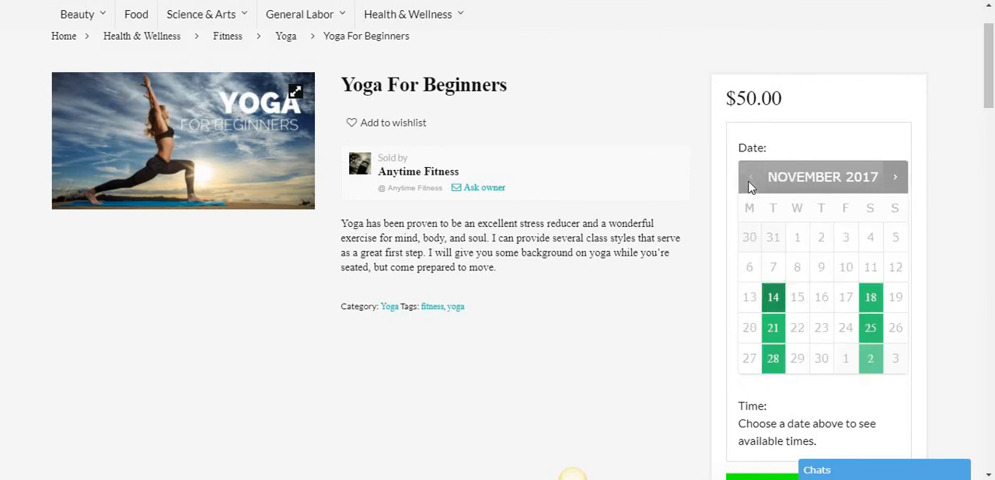
left_click(895, 178)
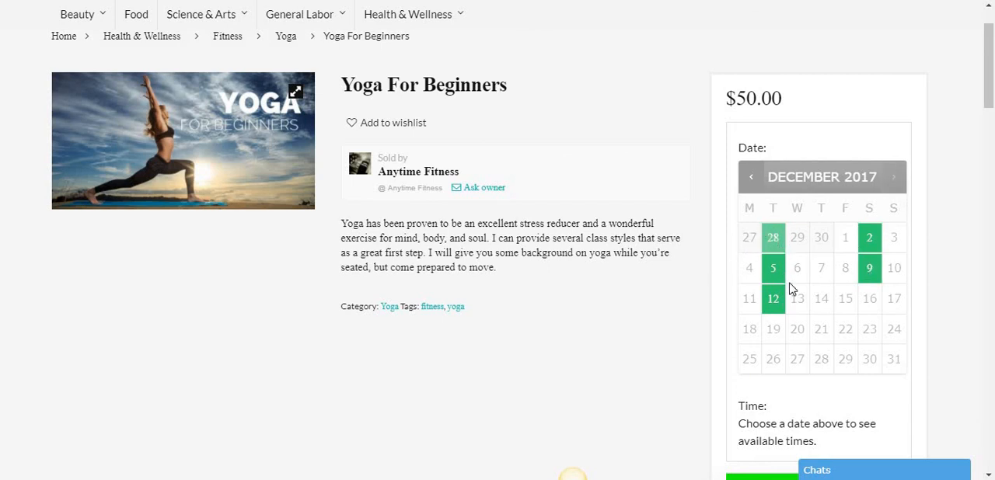
- Choose December 2, 2017 at 2:00 pm in the booking form and check the booking cost
left_click(869, 241)
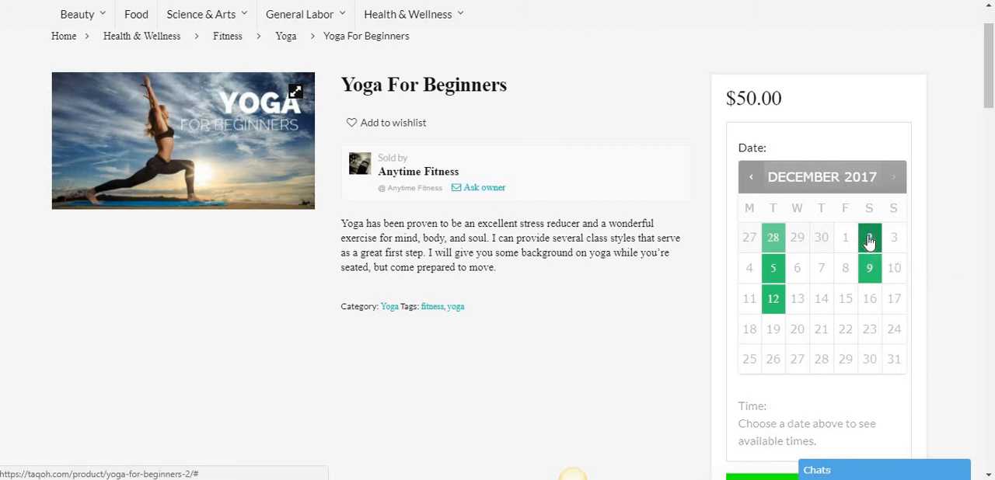
scroll(870, 226, "down", 1)
scroll(770, 303, "down", 1)
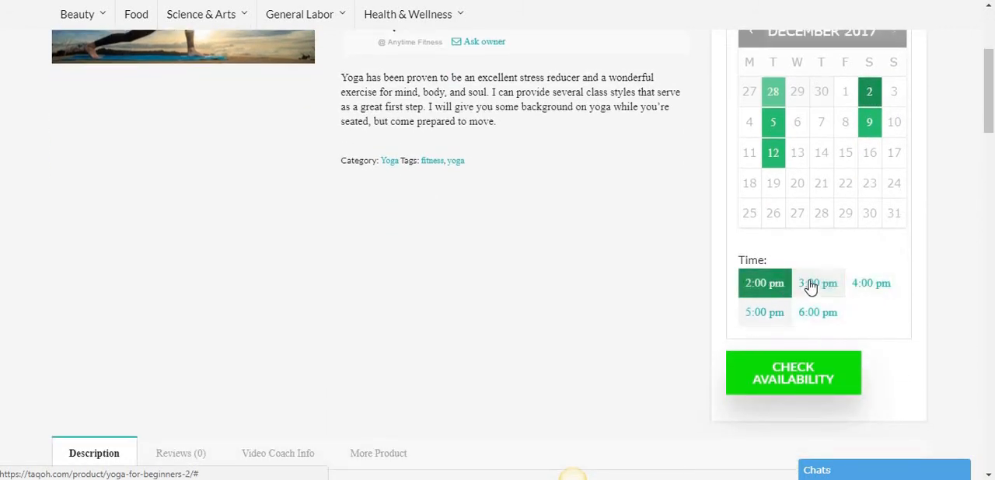
left_click(772, 295)
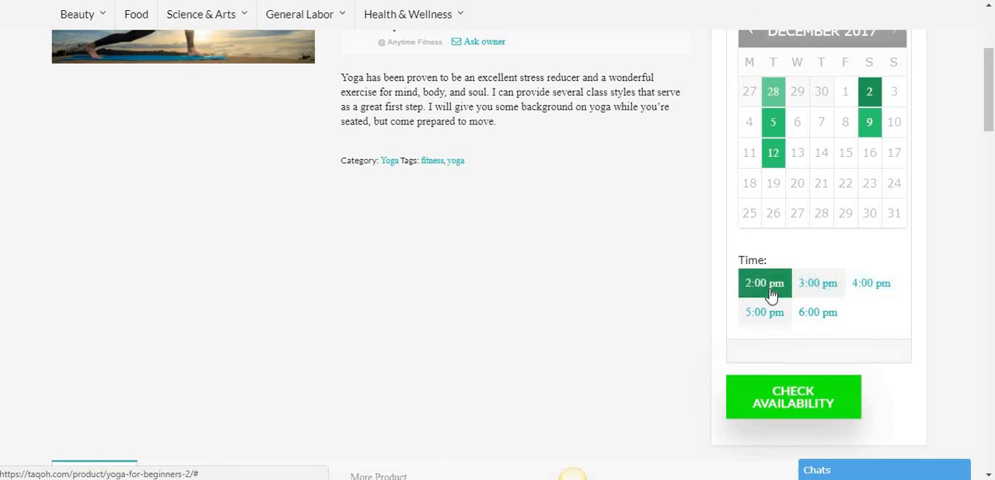
scroll(772, 295, "down", 1)
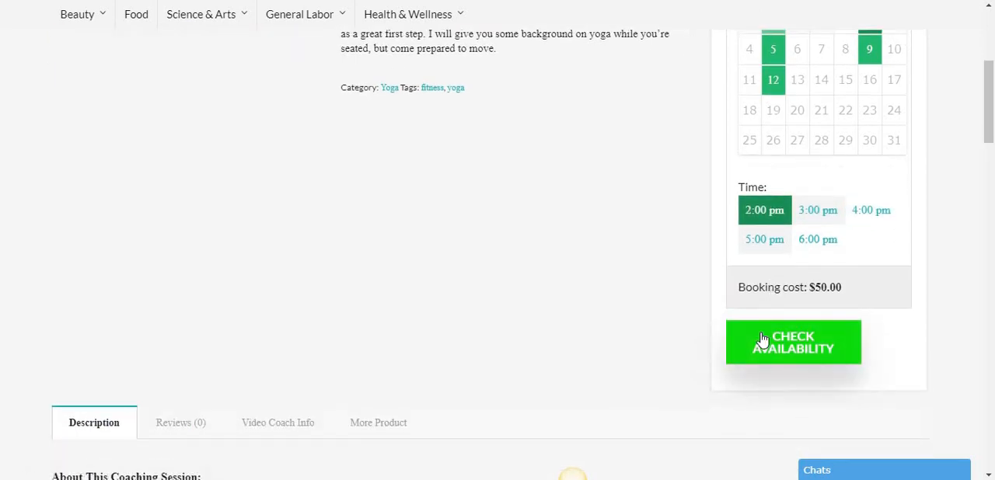
scroll(768, 282, "up", 1)
scroll(764, 282, "down", 1)
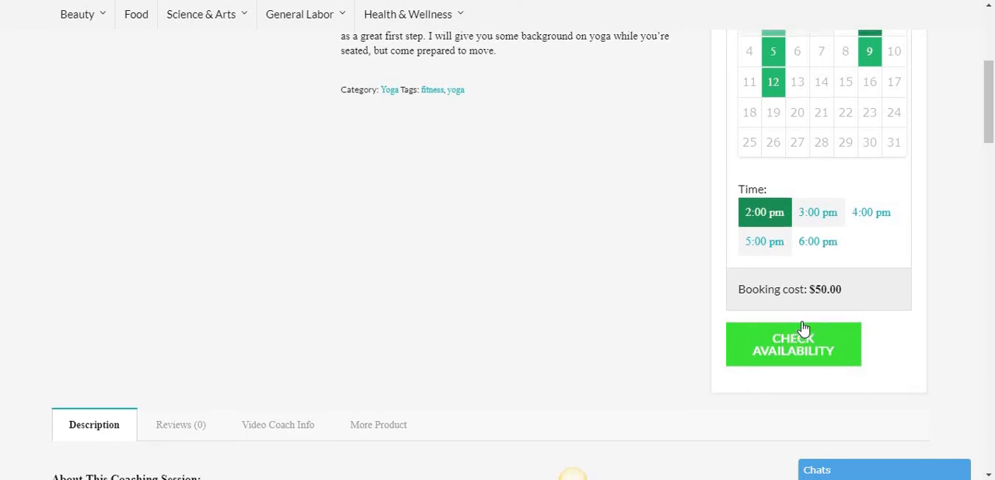
- Choose December 5, 2017 in the booking calendar and check which times are offered
scroll(801, 331, "up", 1)
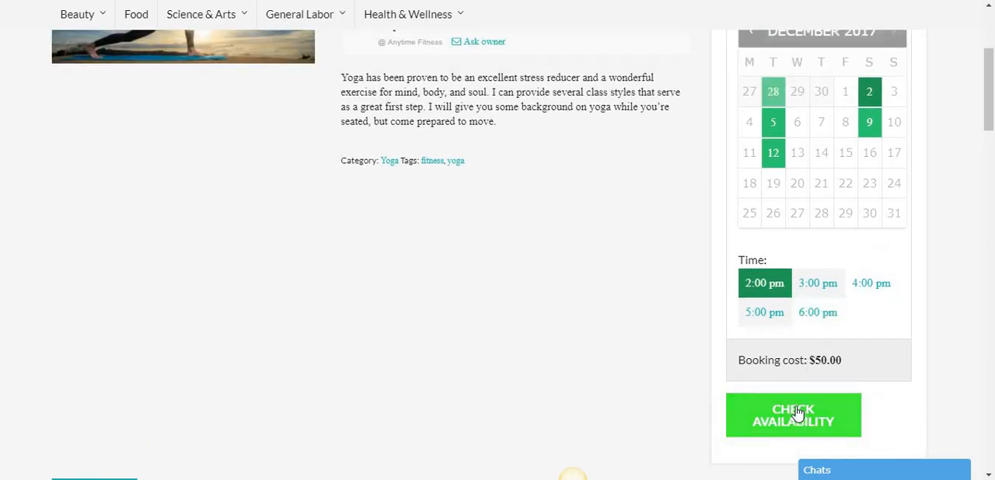
scroll(776, 336, "up", 1)
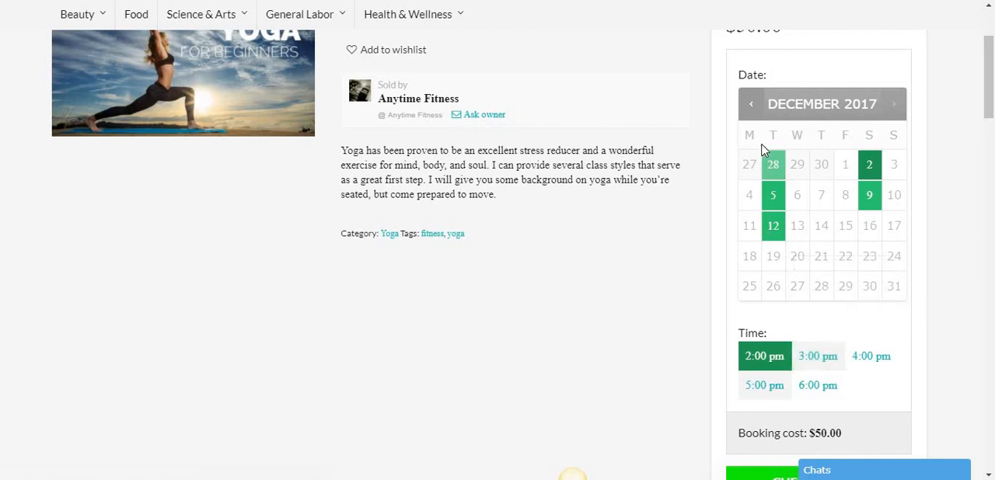
left_click(766, 191)
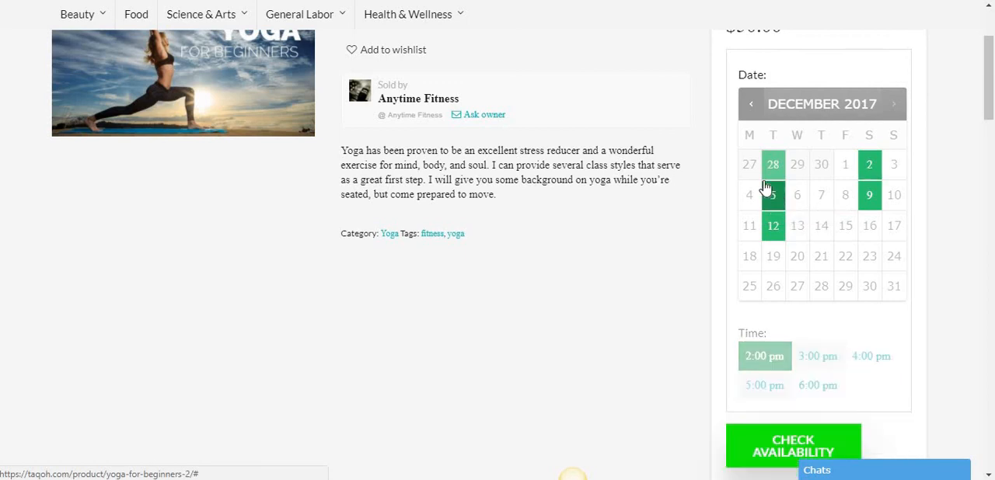
scroll(742, 138, "down", 1)
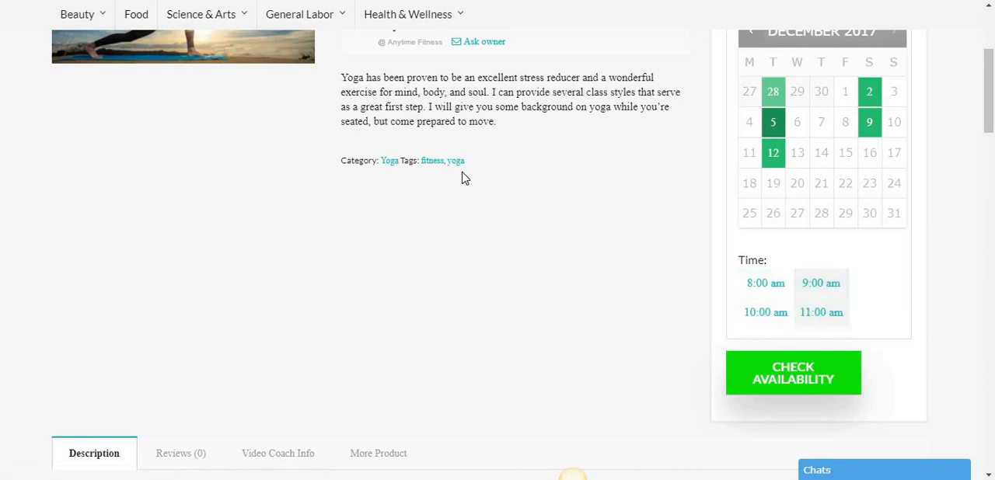
- Review the published description of the lesson, from "About This Coaching Session:" through the embedded video
scroll(440, 193, "down", 5)
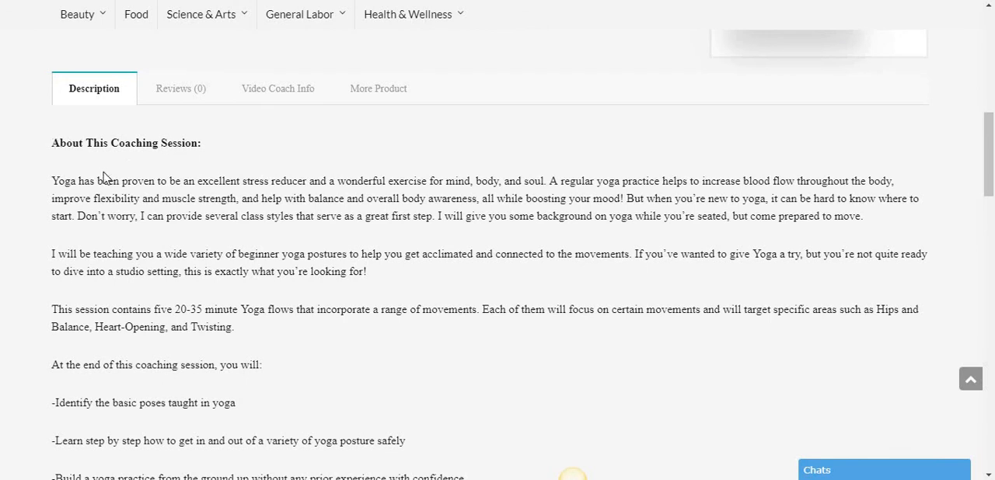
scroll(104, 177, "down", 2)
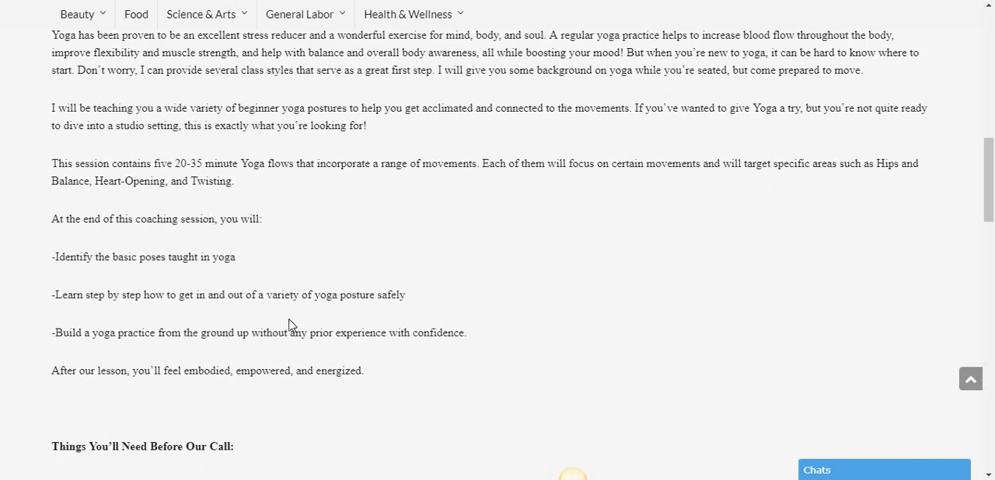
scroll(186, 218, "down", 3)
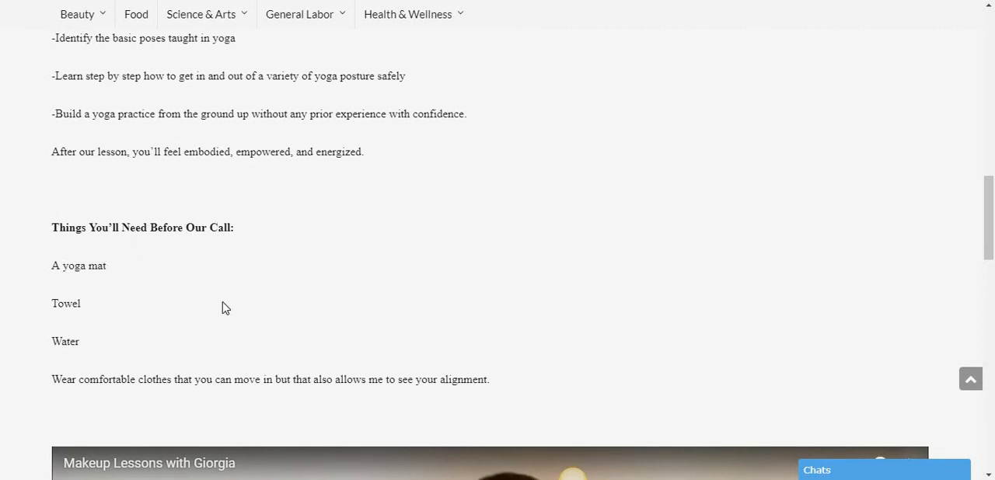
scroll(373, 173, "down", 3)
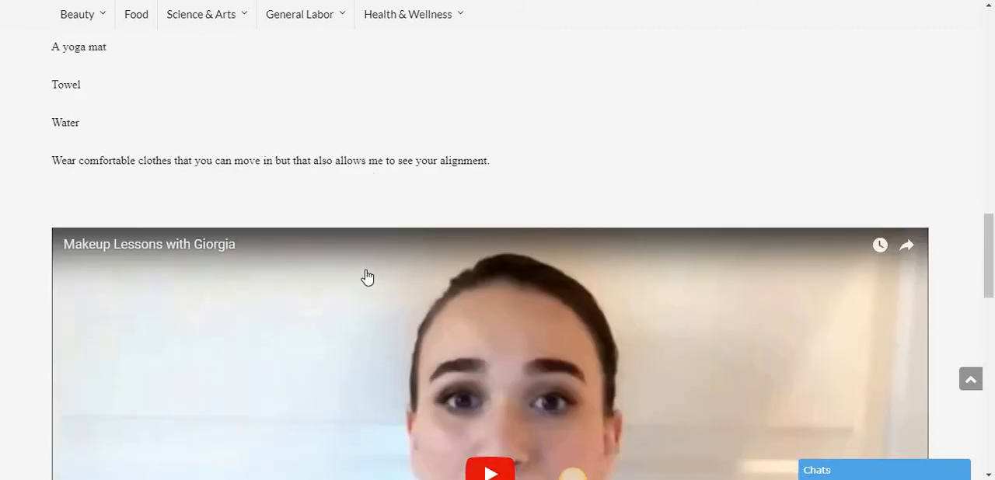
scroll(369, 254, "down", 4)
scroll(367, 302, "down", 1)
scroll(366, 300, "up", 4)
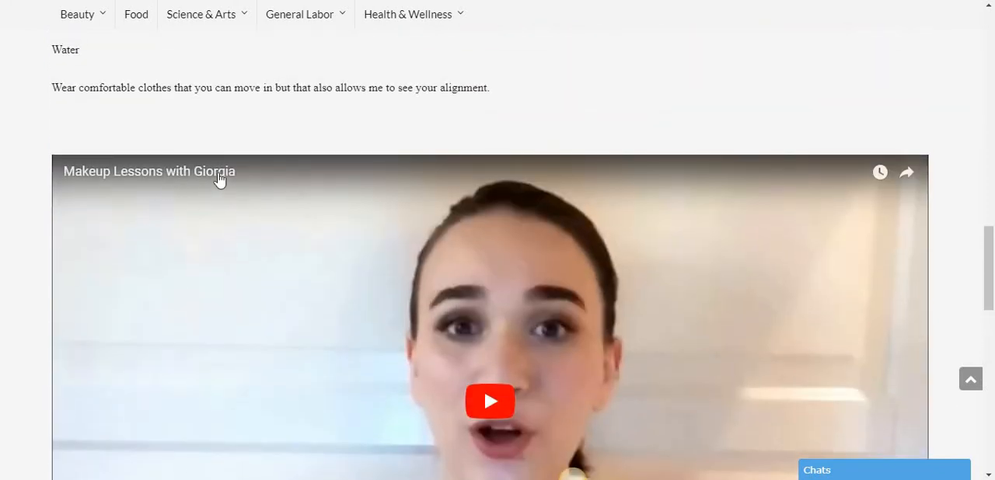
- Examine the embedded video and the "Things You'll Need Before Our Call:" section, and return to the lesson's overview at the page start
scroll(220, 188, "down", 1)
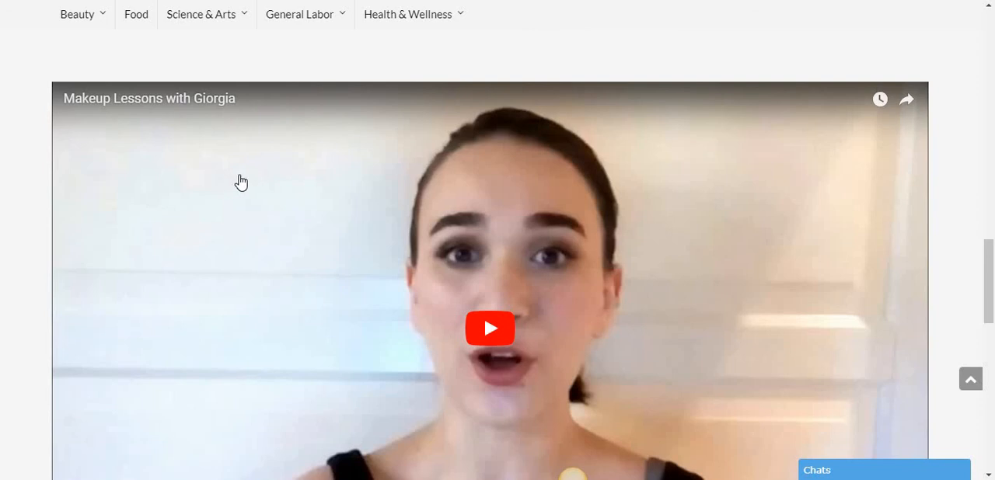
scroll(333, 257, "down", 1)
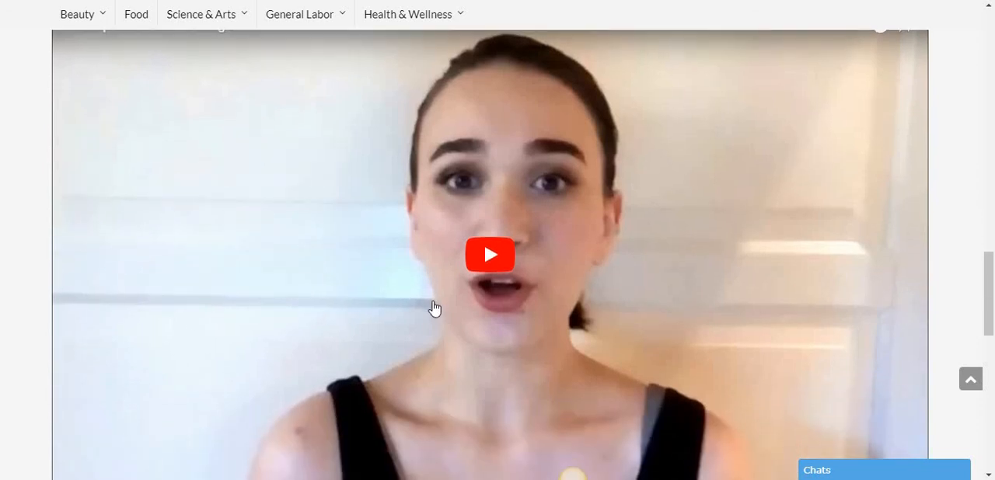
scroll(435, 309, "down", 1)
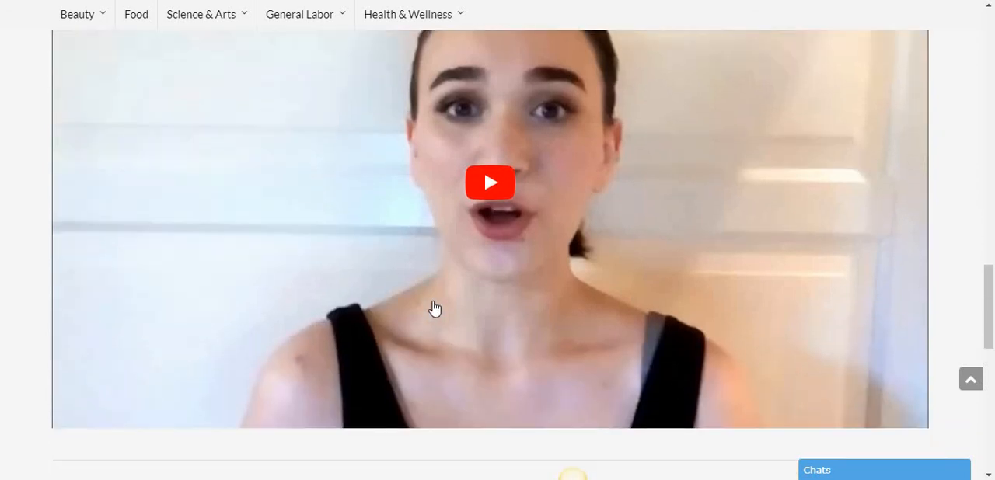
scroll(443, 307, "up", 2)
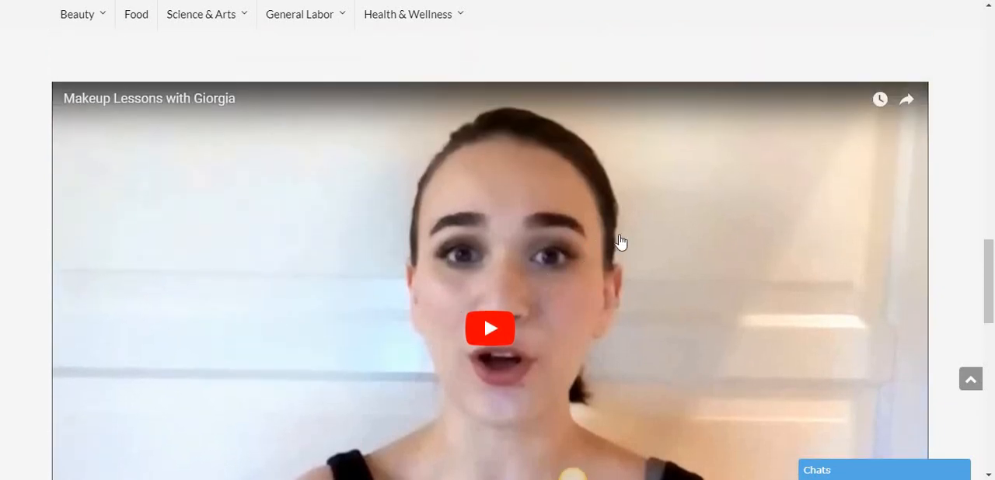
scroll(657, 237, "up", 4)
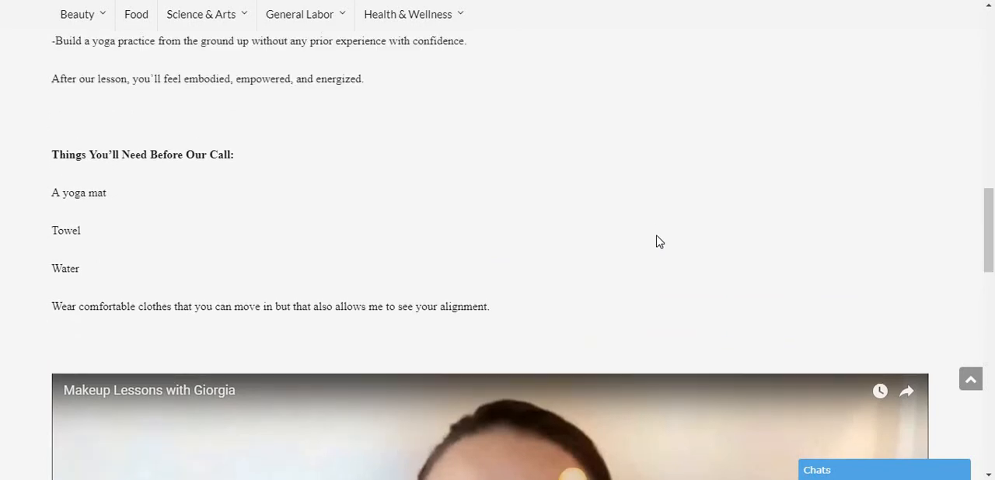
scroll(657, 241, "up", 4)
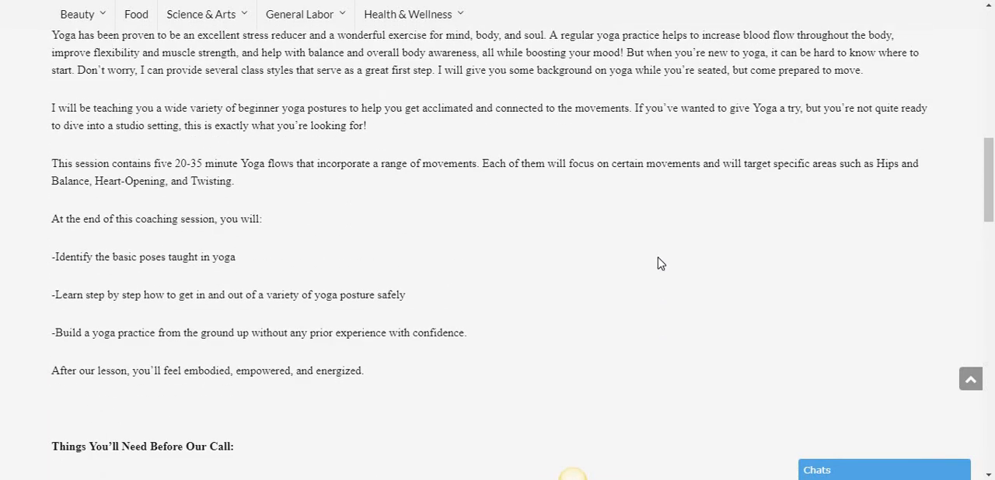
scroll(699, 404, "down", 5)
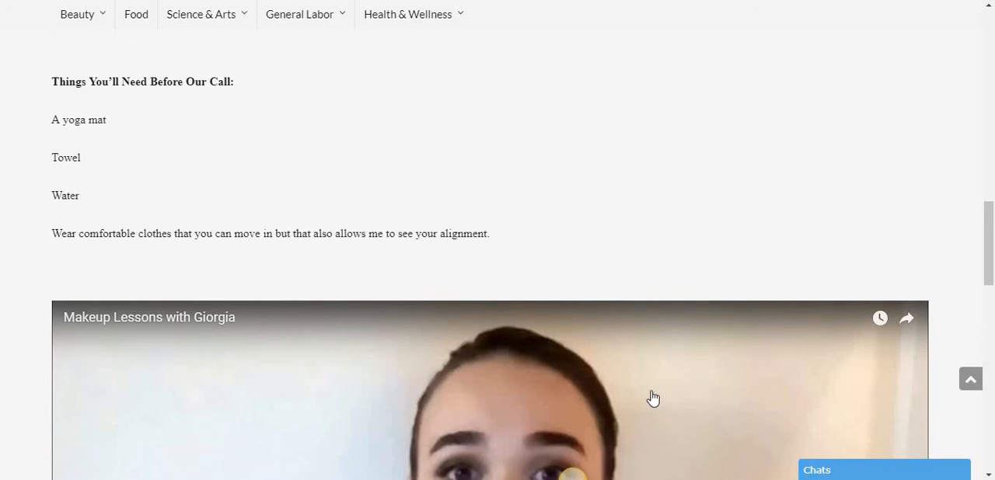
scroll(651, 393, "up", 8)
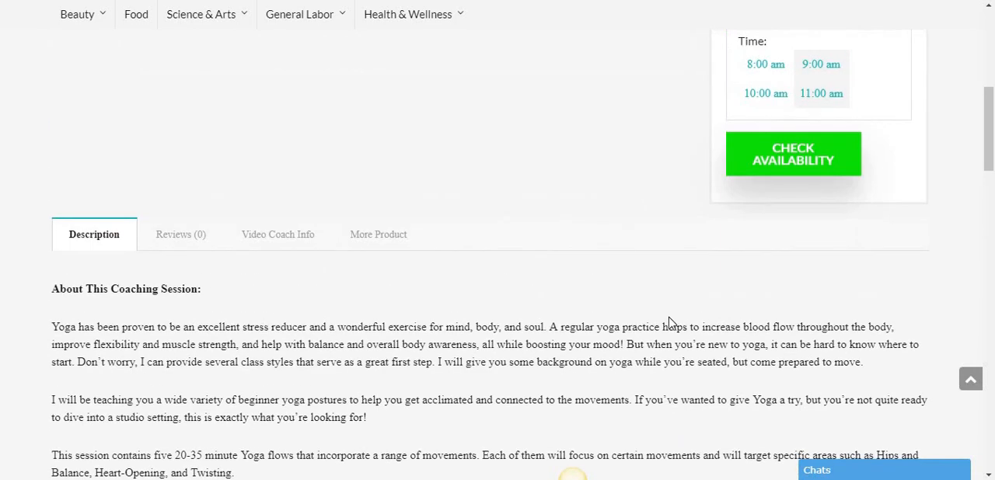
scroll(673, 290, "up", 5)
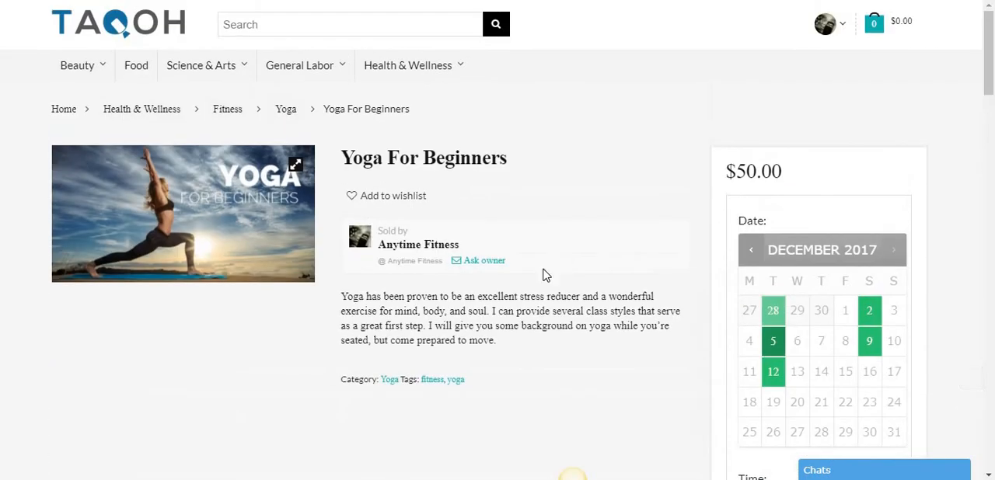